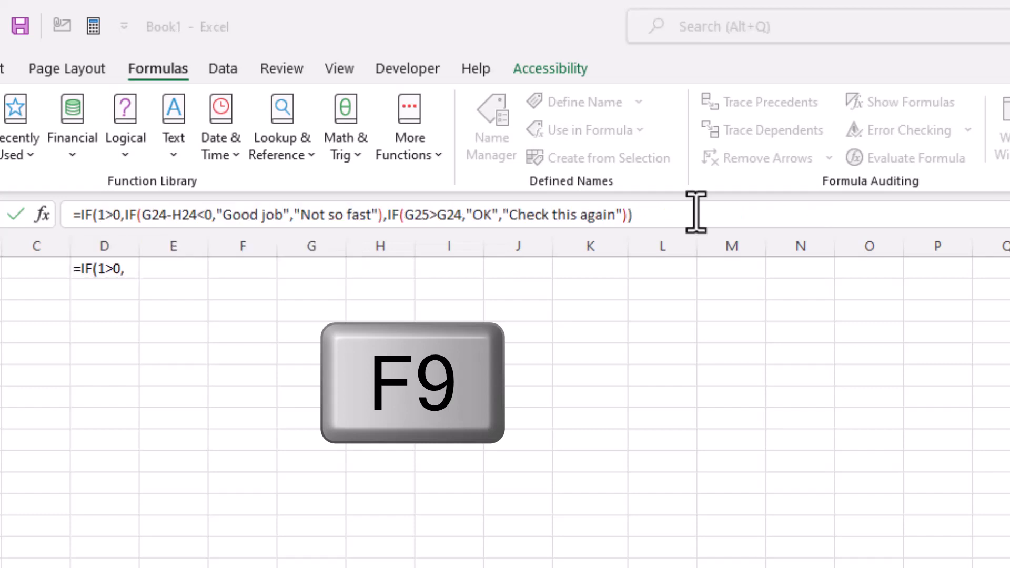
Step: Open Evaluate Formula for the nested IF formula in D1 and step through its evaluation
{"action": "key", "text": "Escape"}
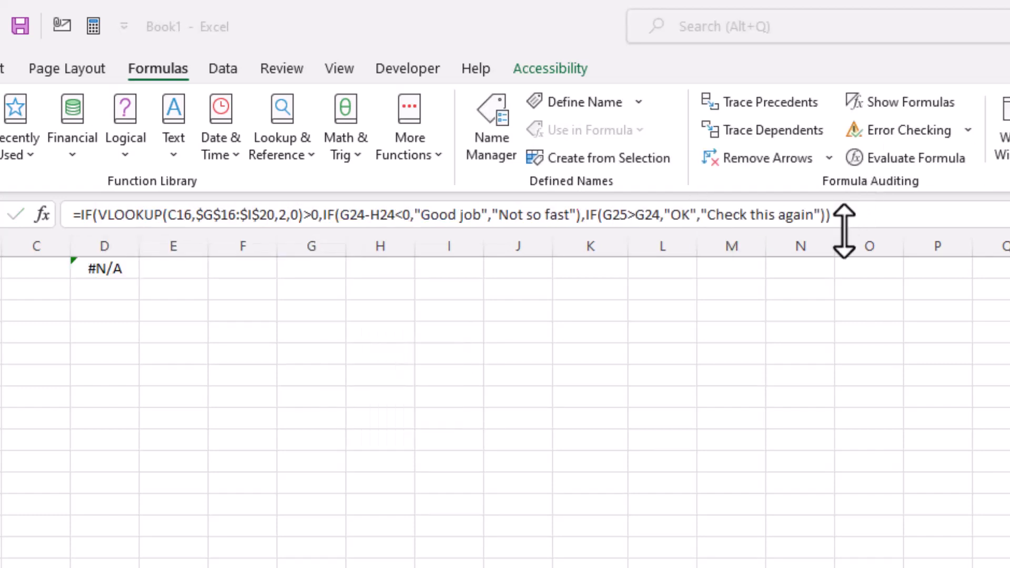
{"action": "left_click", "coordinate": [875, 215]}
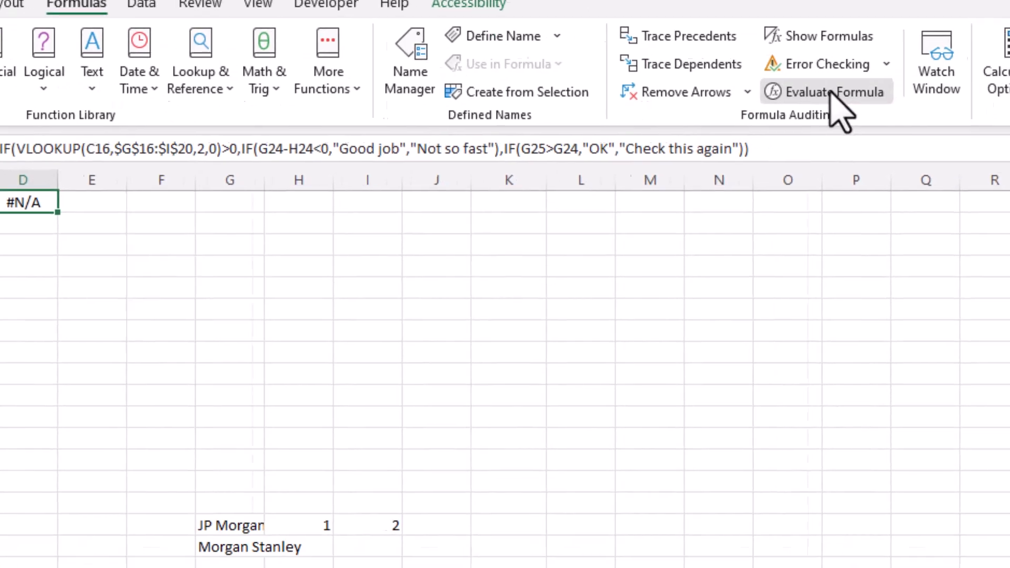
{"action": "left_click", "coordinate": [831, 93]}
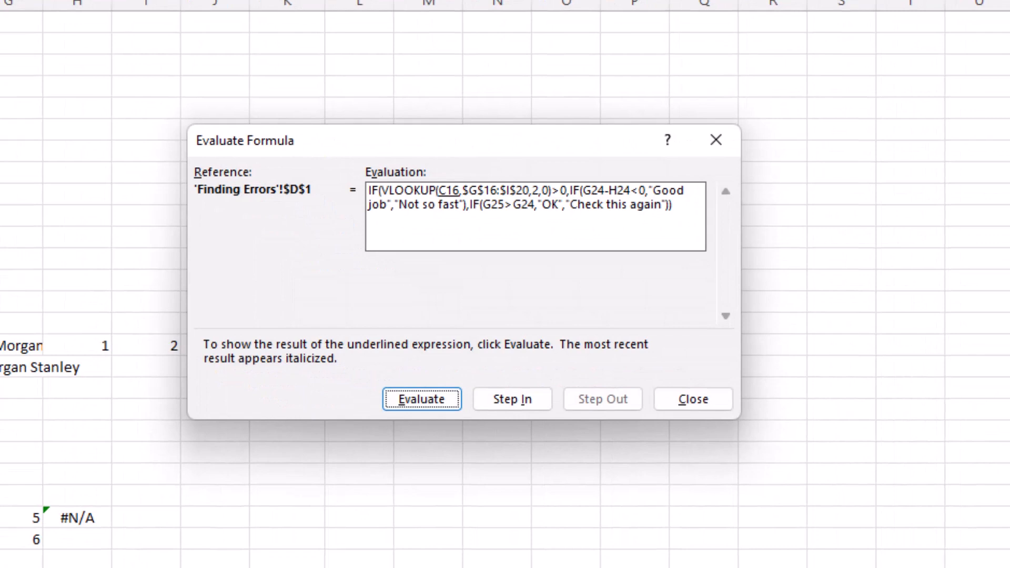
{"action": "left_click", "coordinate": [432, 400]}
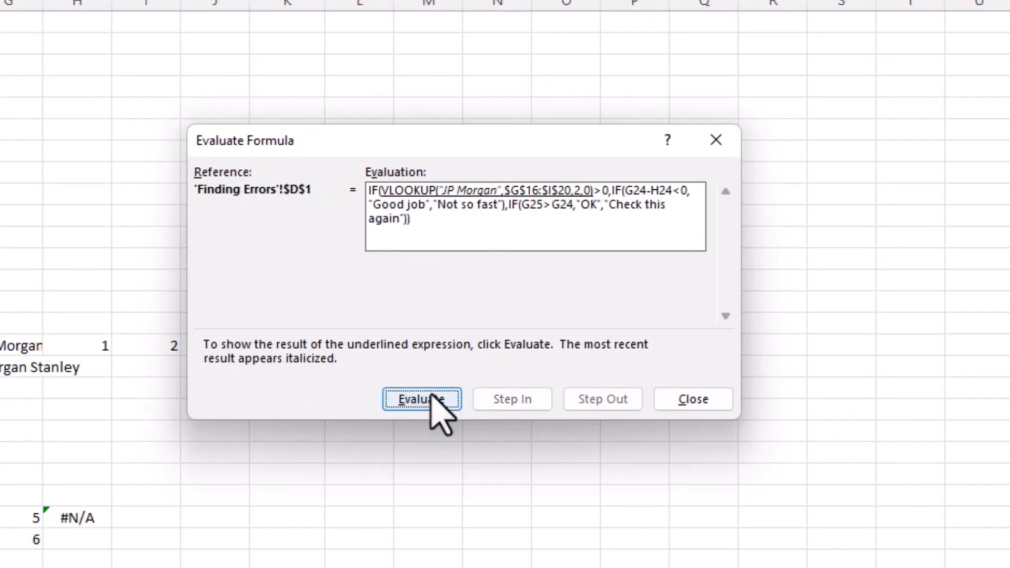
{"action": "left_click", "coordinate": [432, 401]}
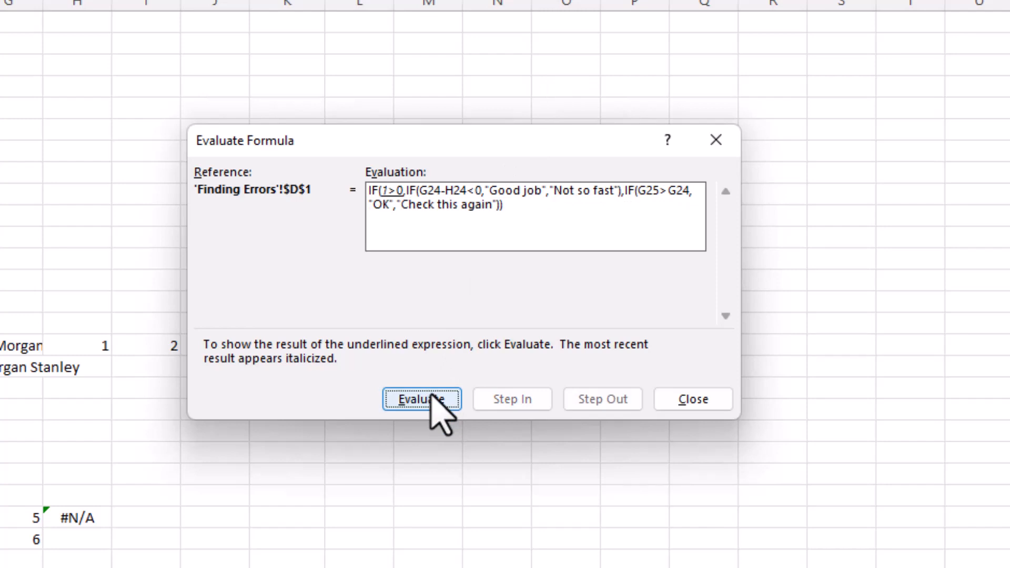
{"action": "left_click", "coordinate": [432, 401]}
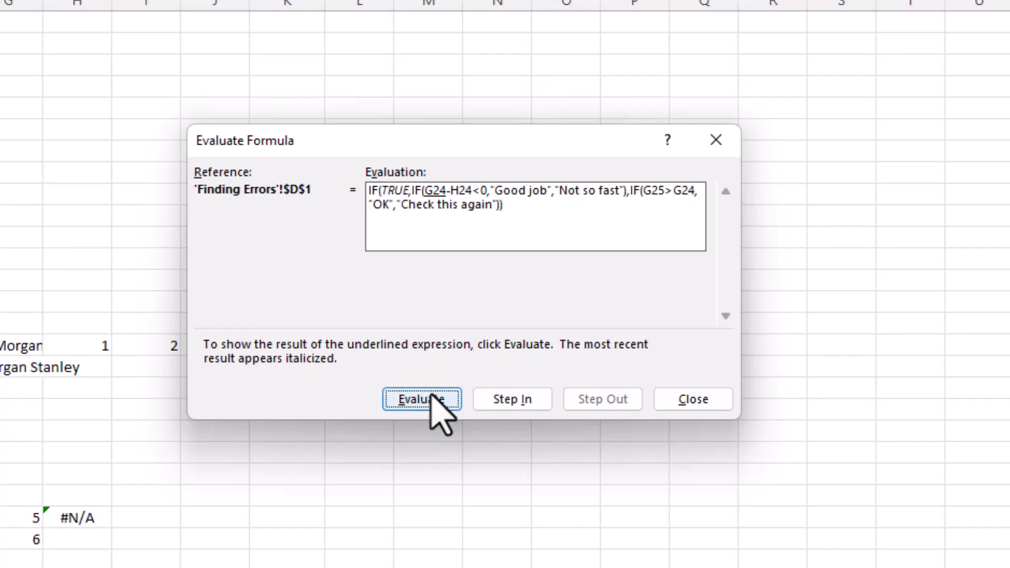
{"action": "left_click", "coordinate": [432, 401]}
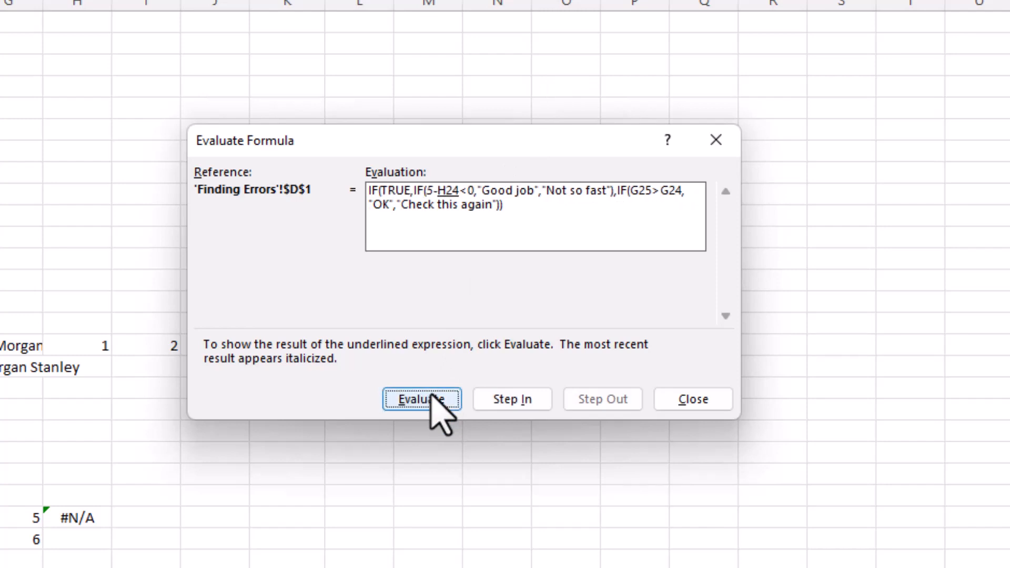
{"action": "left_click", "coordinate": [438, 405]}
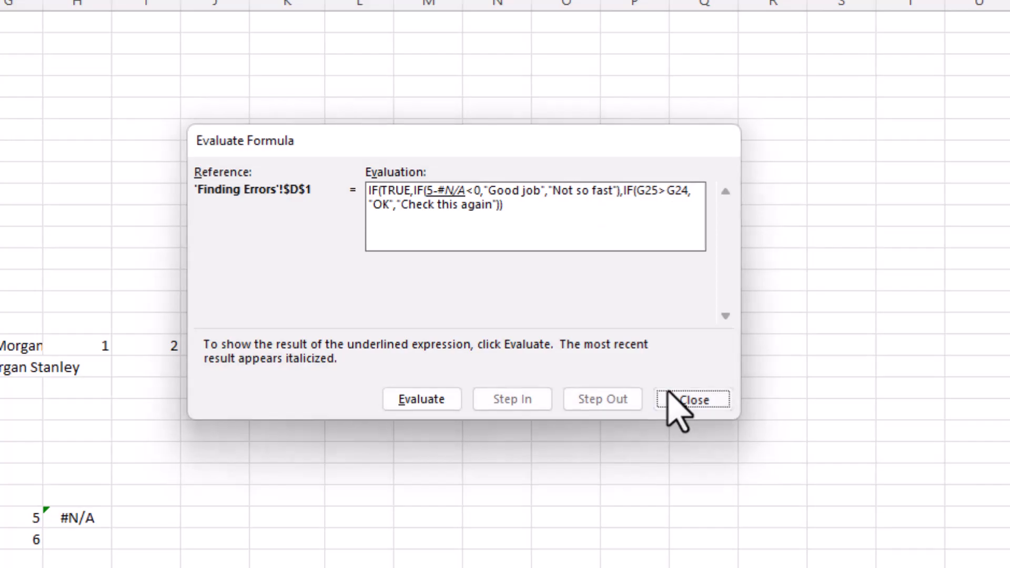
Step: Restart the evaluation of the D1 formula, step through it again, and close the dialog
{"action": "left_click", "coordinate": [668, 398]}
{"action": "left_click", "coordinate": [605, 0]}
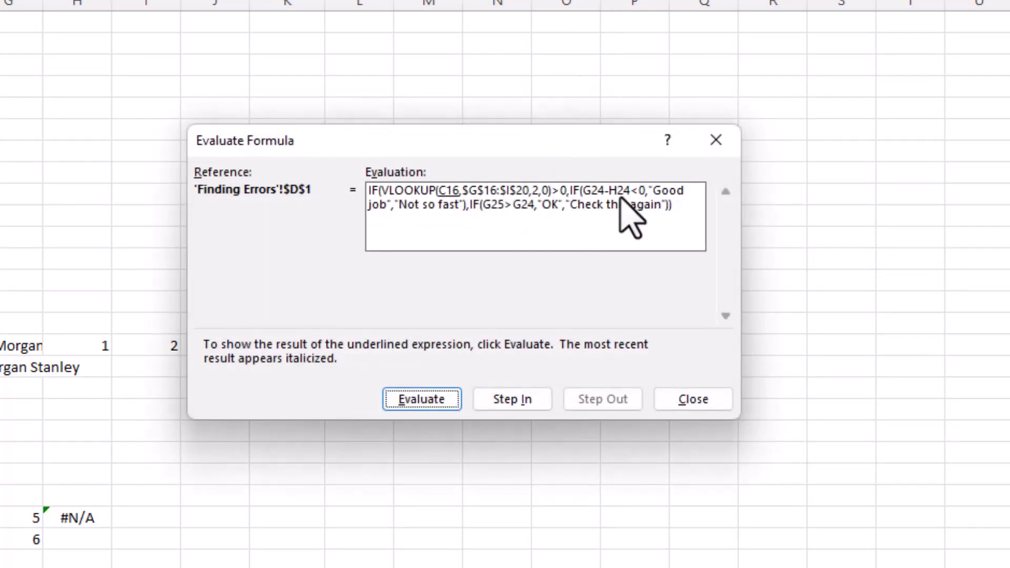
{"action": "left_click", "coordinate": [444, 399]}
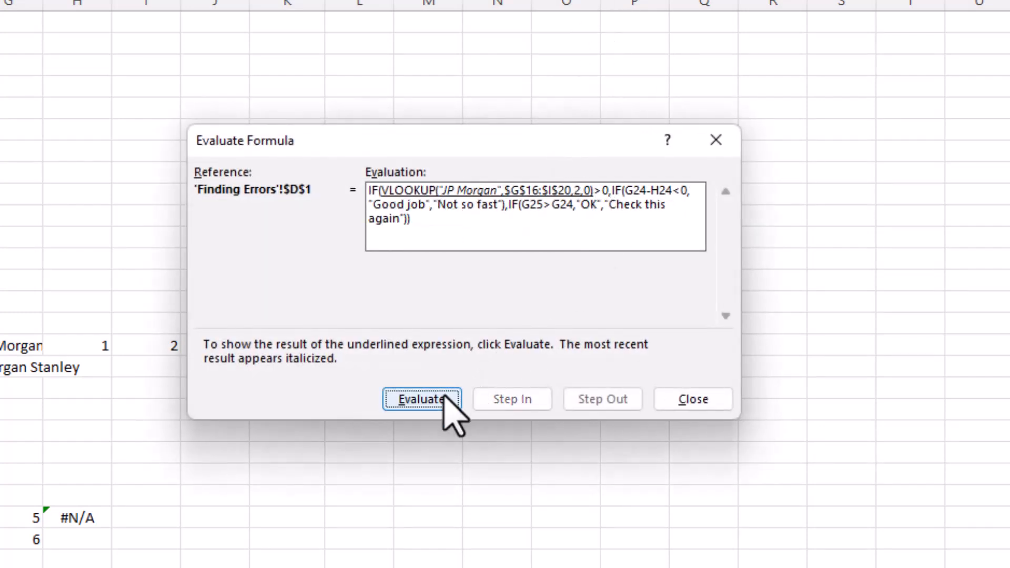
{"action": "left_click", "coordinate": [444, 400]}
{"action": "left_click", "coordinate": [444, 400]}
{"action": "left_click", "coordinate": [445, 400]}
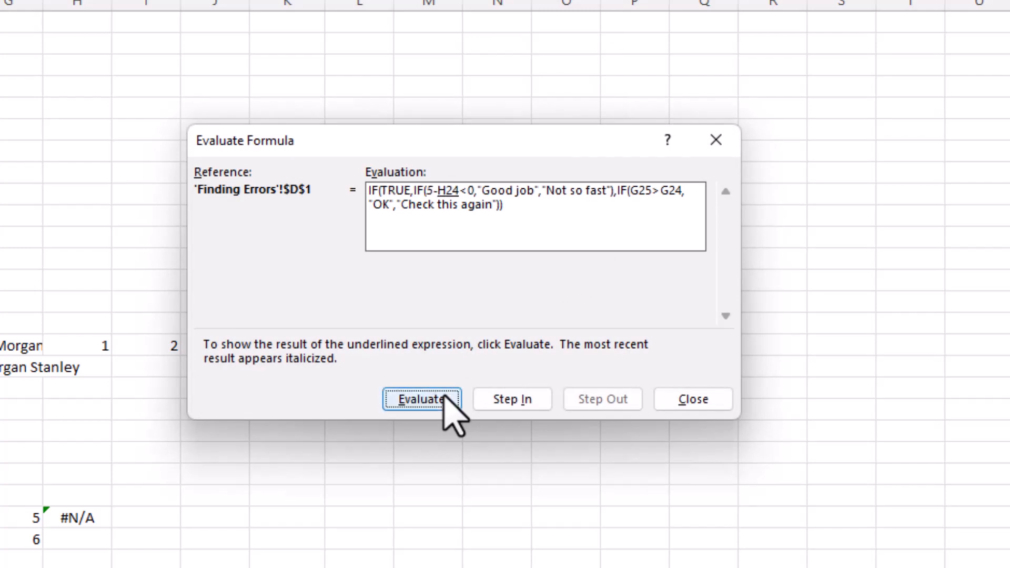
{"action": "left_click", "coordinate": [444, 400]}
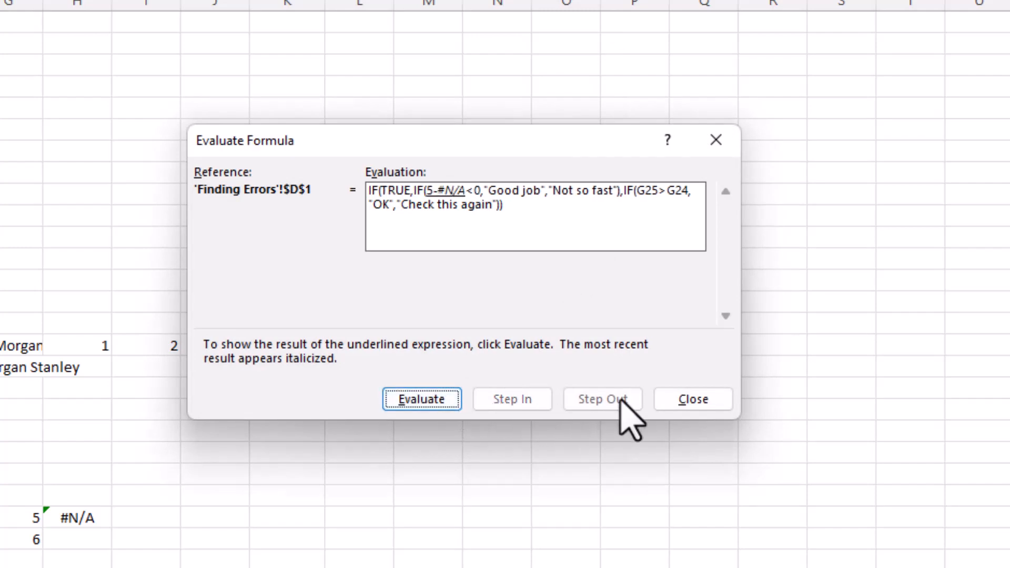
{"action": "left_click", "coordinate": [676, 401]}
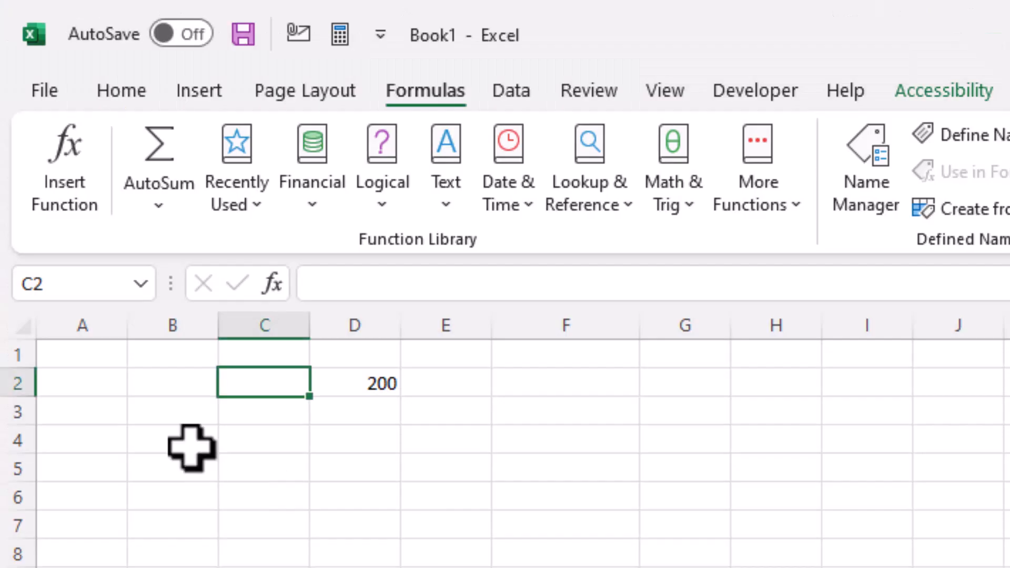
Step: Enter a formula in C2 that references D2
{"action": "type", "text": "="}
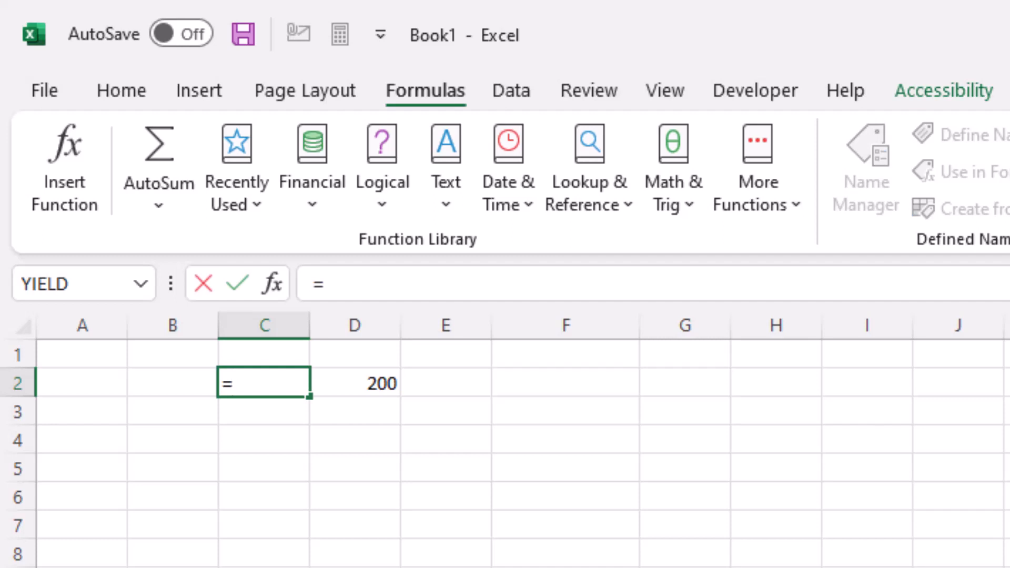
{"action": "key", "text": "Right"}
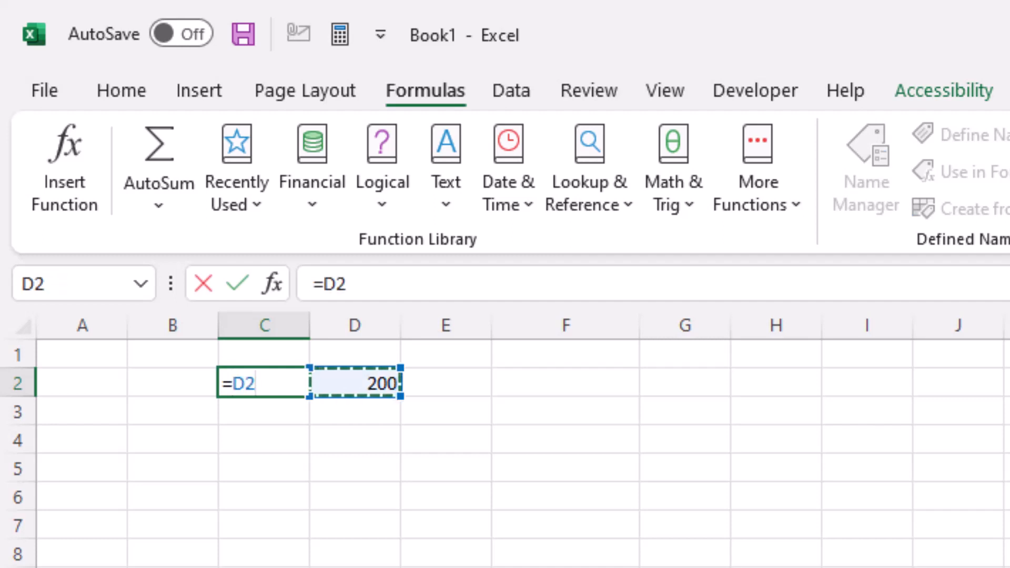
{"action": "key", "text": "Return"}
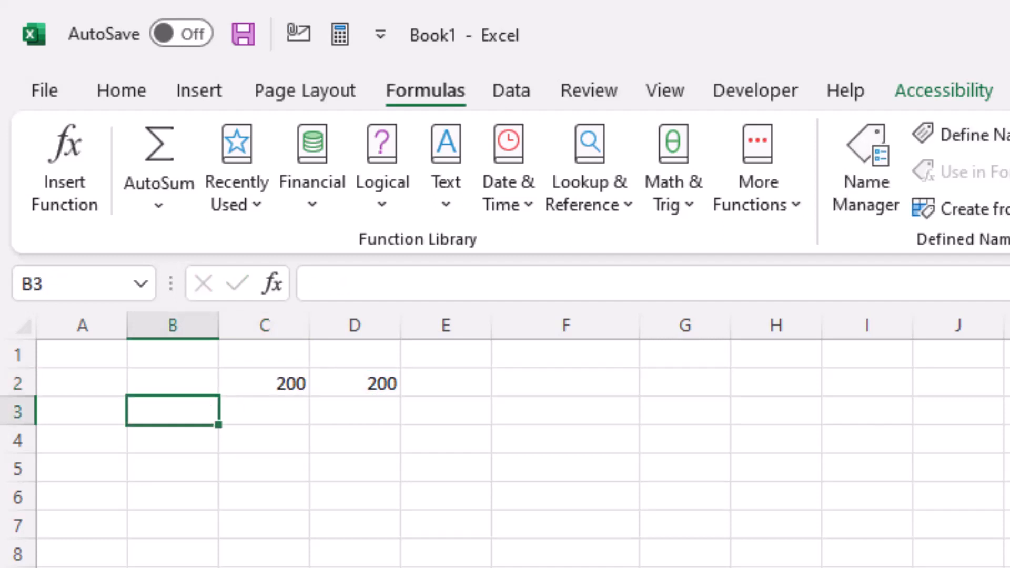
Step: Delete column D, the column referenced by the formula in C2
{"action": "key", "text": "Up"}
{"action": "key", "text": "Right"}
{"action": "key", "text": "Right"}
{"action": "key", "text": "ctrl+space"}
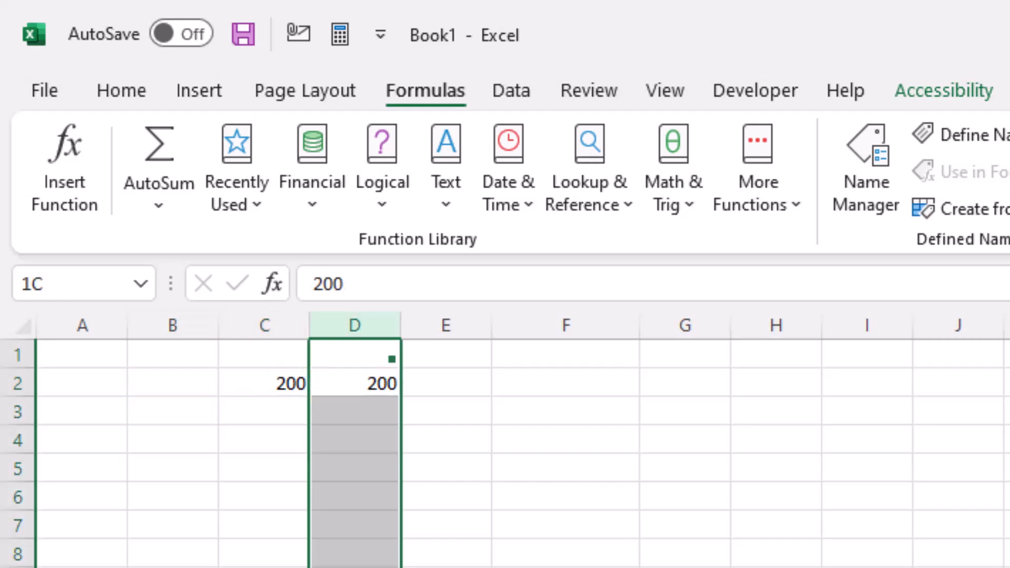
{"action": "key", "text": "ctrl+minus"}
{"action": "key", "text": "Left"}
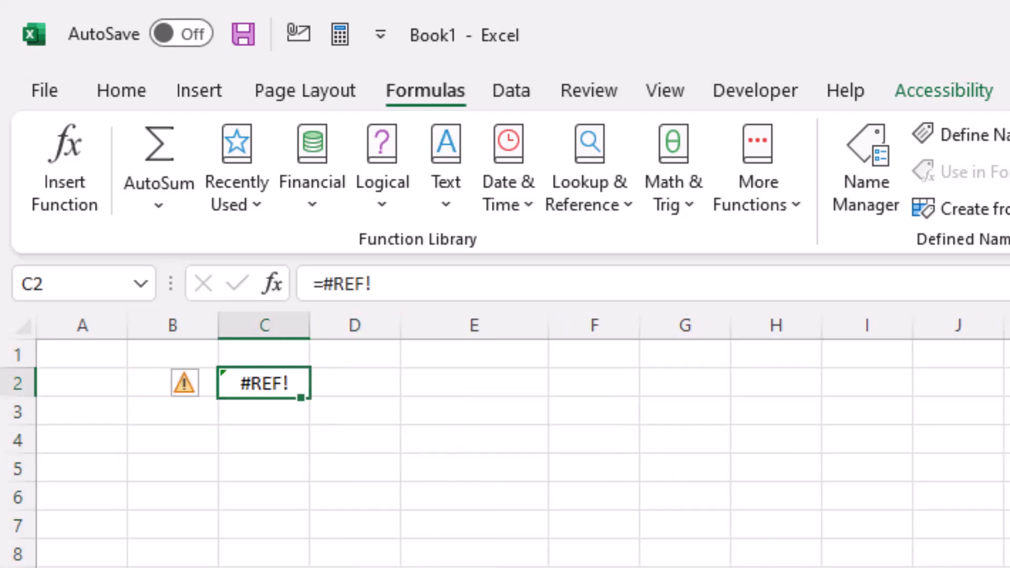
Step: Enter 200 in E2 and 100 in F2
{"action": "key", "text": "Right"}
{"action": "key", "text": "Right"}
{"action": "type", "text": "200"}
{"action": "key", "text": "Right"}
{"action": "type", "text": "10"}
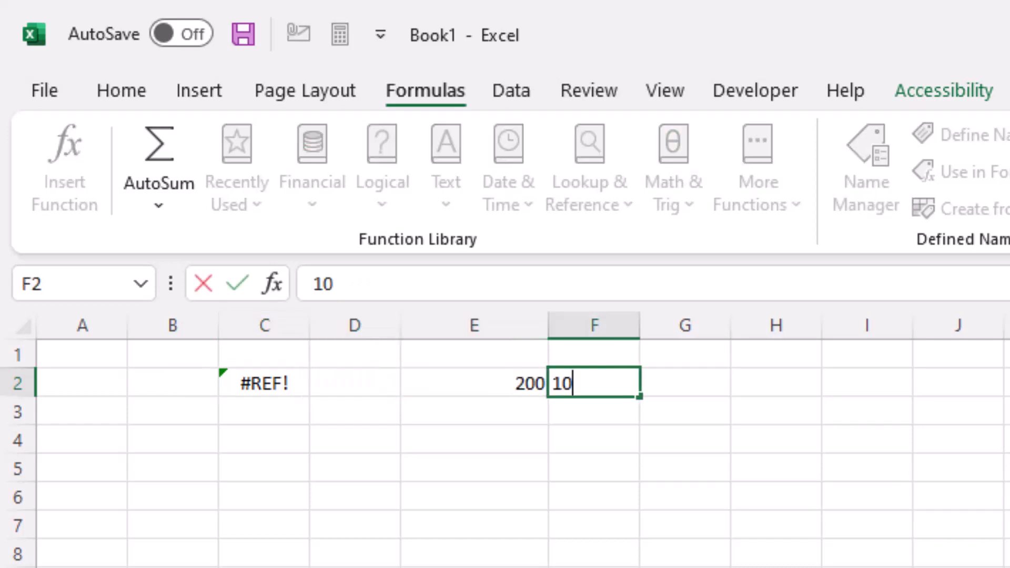
{"action": "type", "text": "0"}
Step: Enter the formula =+F2-E2 in C2
{"action": "key", "text": "Left"}
{"action": "key", "text": "Left"}
{"action": "key", "text": "Left"}
{"action": "type", "text": "+"}
{"action": "key", "text": "Down"}
{"action": "key", "text": "Up"}
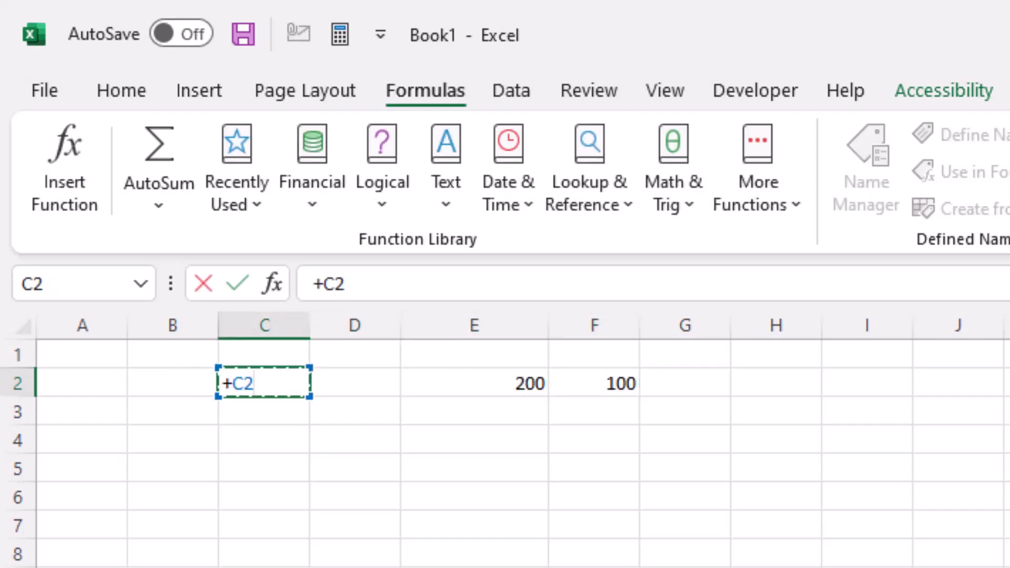
{"action": "key", "text": "Right"}
{"action": "key", "text": "Right"}
{"action": "key", "text": "Right"}
{"action": "type", "text": "-"}
{"action": "key", "text": "Right"}
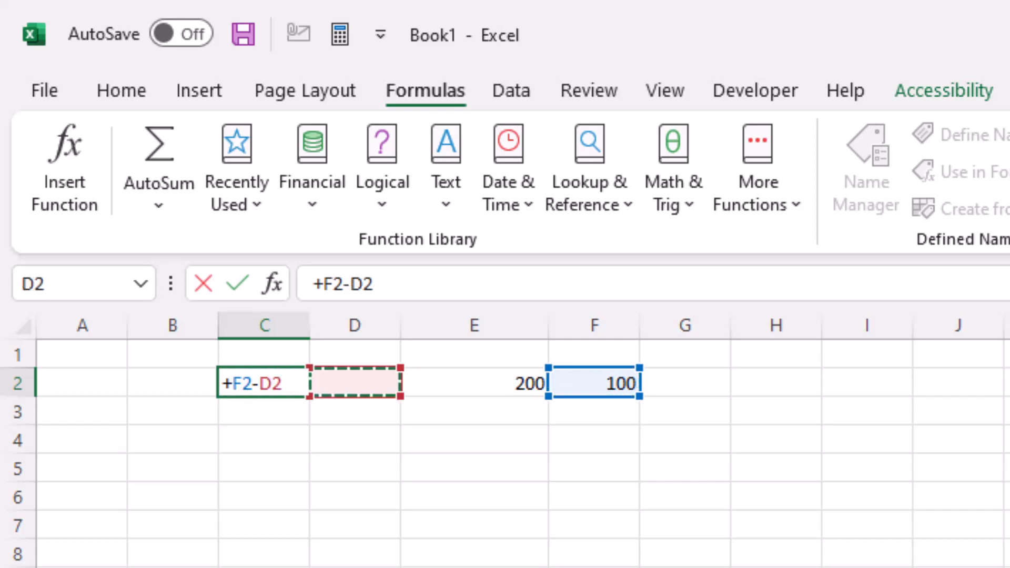
{"action": "key", "text": "Right"}
{"action": "key", "text": "Return"}
Step: Delete column F, which the C2 formula references
{"action": "key", "text": "Left"}
{"action": "key", "text": "Left"}
{"action": "key", "text": "Up"}
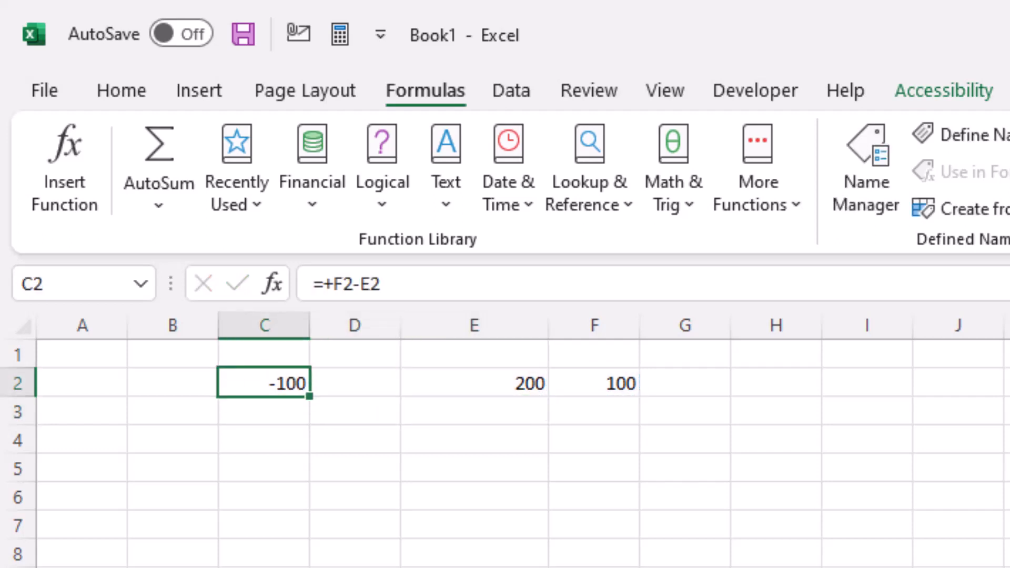
{"action": "left_click", "coordinate": [600, 473]}
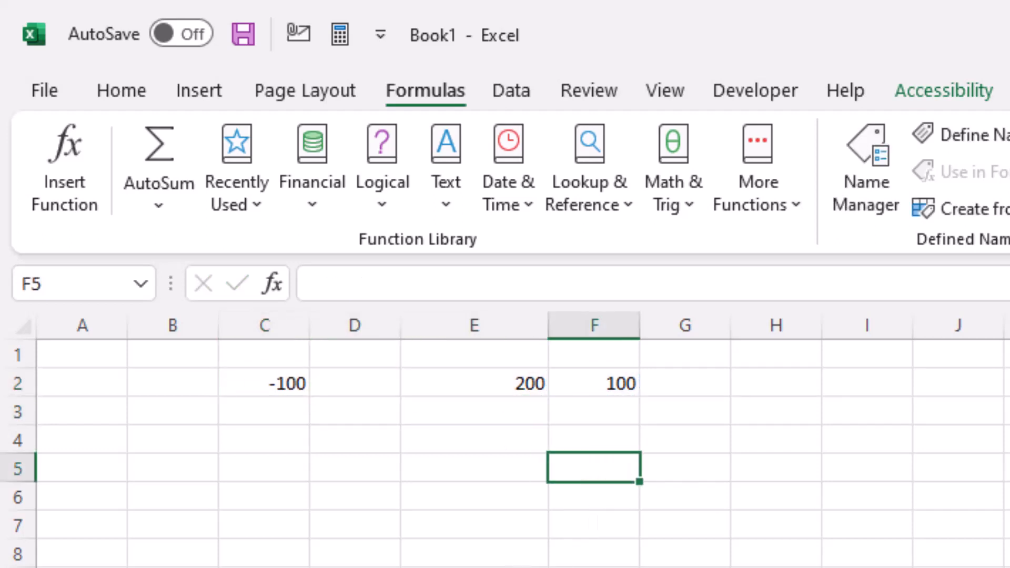
{"action": "key", "text": "ctrl+space"}
{"action": "key", "text": "ctrl+minus"}
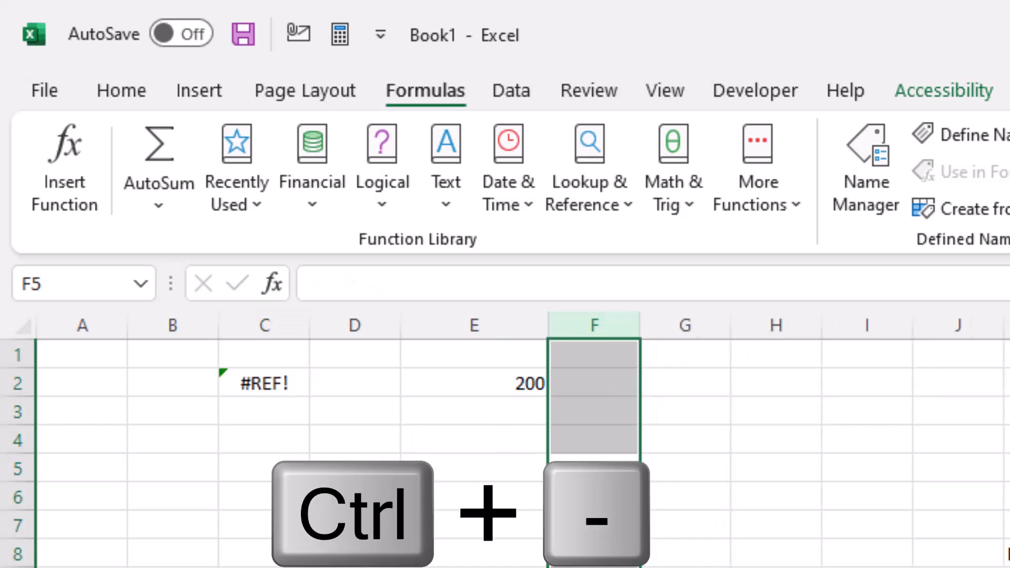
Step: Clear the broken formula from C2
{"action": "key", "text": "Left"}
{"action": "key", "text": "Left"}
{"action": "key", "text": "Up"}
{"action": "key", "text": "Left"}
{"action": "key", "text": "Up"}
{"action": "key", "text": "Up"}
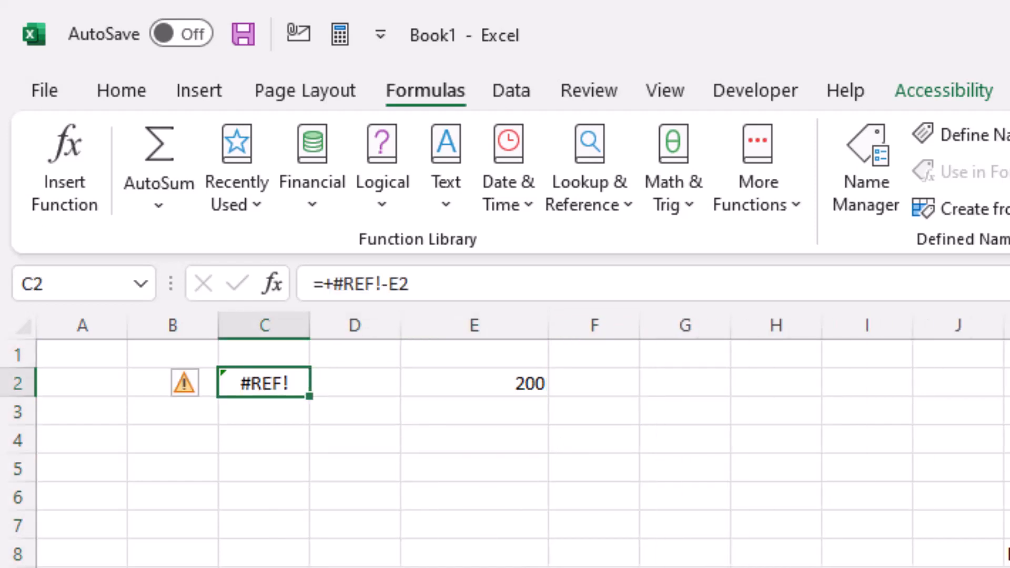
{"action": "left_click_drag", "start_coordinate": [446, 288], "coordinate": [240, 281]}
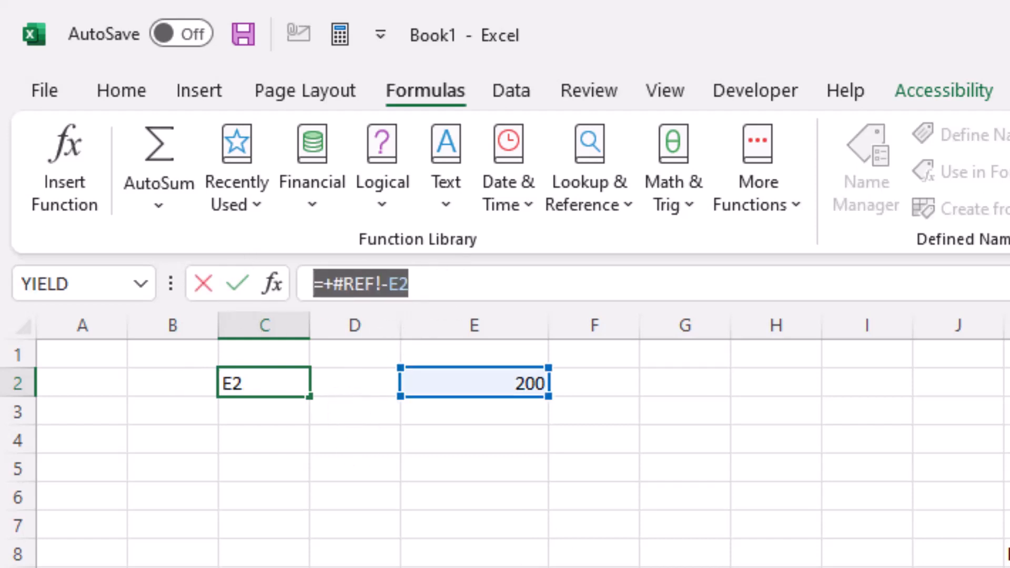
{"action": "key", "text": "BackSpace"}
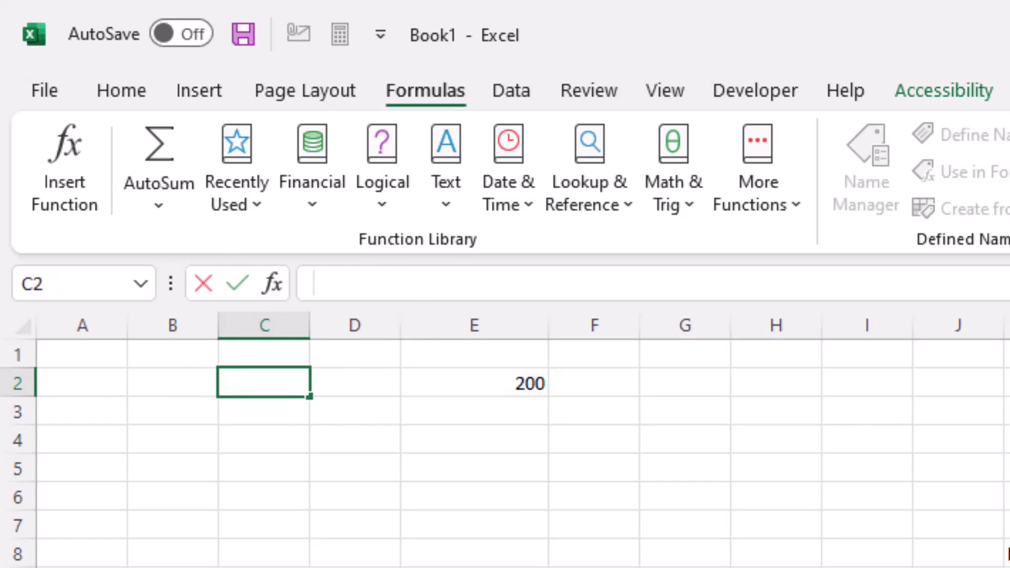
{"action": "key", "text": "Return"}
Step: Delete the value in E2
{"action": "key", "text": "Right"}
{"action": "key", "text": "Right"}
{"action": "key", "text": "Up"}
{"action": "key", "text": "Delete"}
{"action": "key", "text": "Right"}
{"action": "key", "text": "Down"}
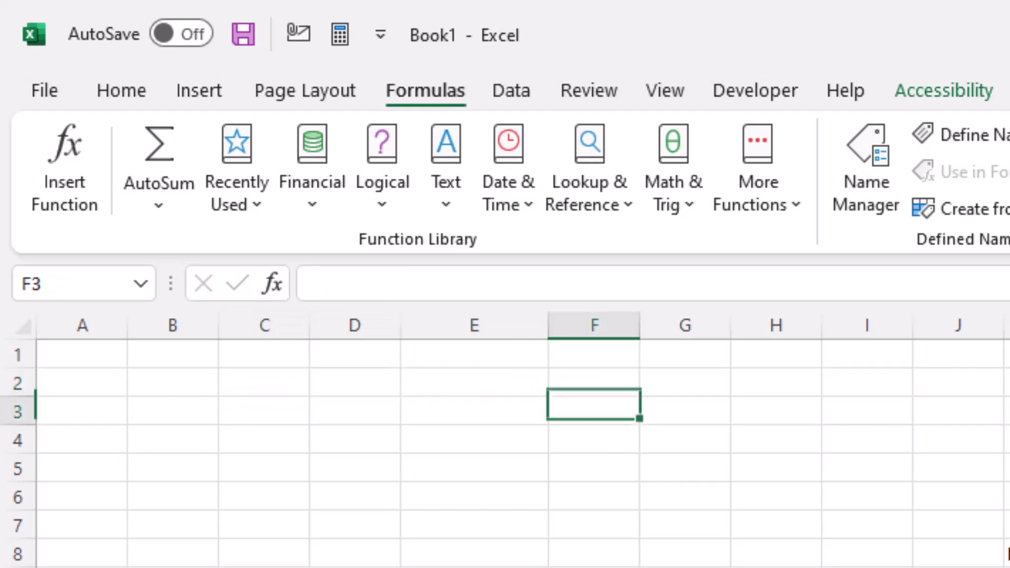
Step: Copy the four-row Bank and Ranking table and paste it starting at E2
{"action": "key", "text": "Right"}
{"action": "key", "text": "Right"}
{"action": "key", "text": "Right"}
{"action": "key", "text": "Down"}
{"action": "key", "text": "Down"}
{"action": "key", "text": "Right"}
{"action": "key", "text": "Right"}
{"action": "key", "text": "Down"}
{"action": "key", "text": "Down"}
{"action": "key", "text": "Down"}
{"action": "key", "text": "shift+Right"}
{"action": "key", "text": "shift+Down"}
{"action": "key", "text": "shift+Down"}
{"action": "key", "text": "shift+Down"}
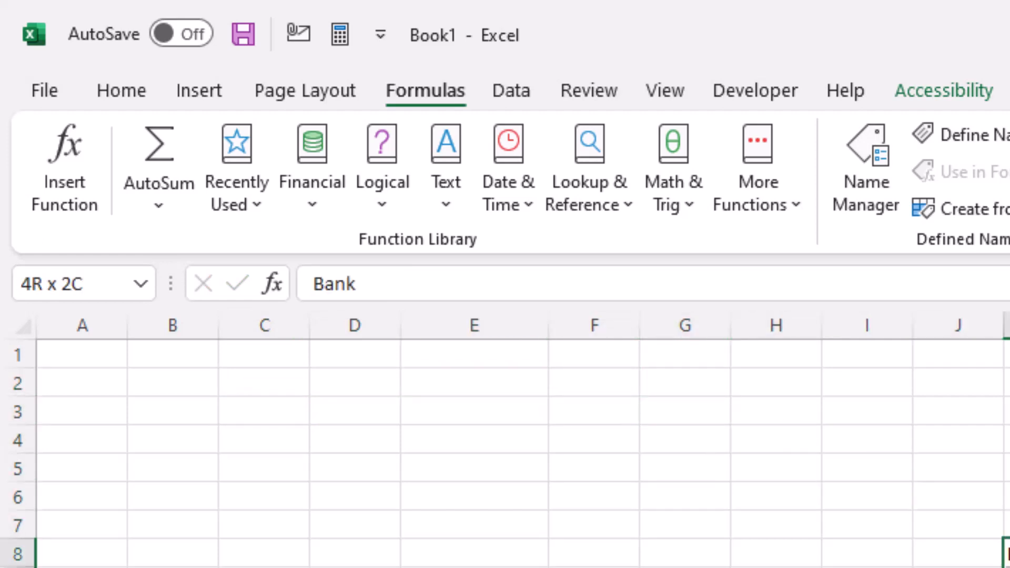
{"action": "key", "text": "ctrl+c"}
{"action": "key", "text": "Left"}
{"action": "key", "text": "Up"}
{"action": "key", "text": "Left"}
{"action": "key", "text": "Up"}
{"action": "key", "text": "Left"}
{"action": "key", "text": "Up"}
{"action": "key", "text": "Left"}
{"action": "key", "text": "Up"}
{"action": "key", "text": "Left"}
{"action": "key", "text": "Up"}
Step: Enter JP Morgan in C3
{"action": "key", "text": "Left"}
{"action": "key", "text": "Up"}
{"action": "key", "text": "ctrl+v"}
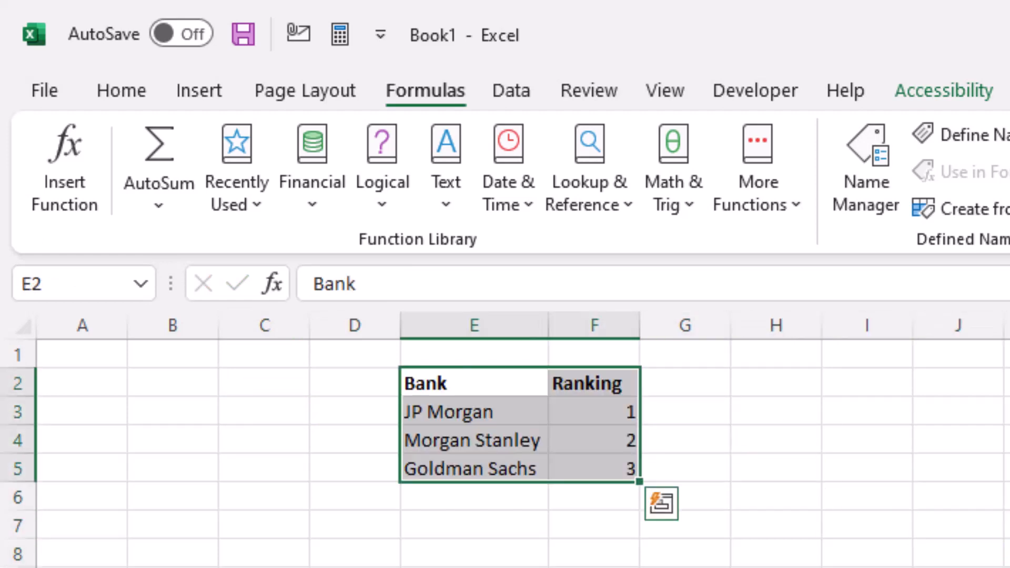
{"action": "key", "text": "Left"}
{"action": "key", "text": "Left"}
{"action": "key", "text": "Down"}
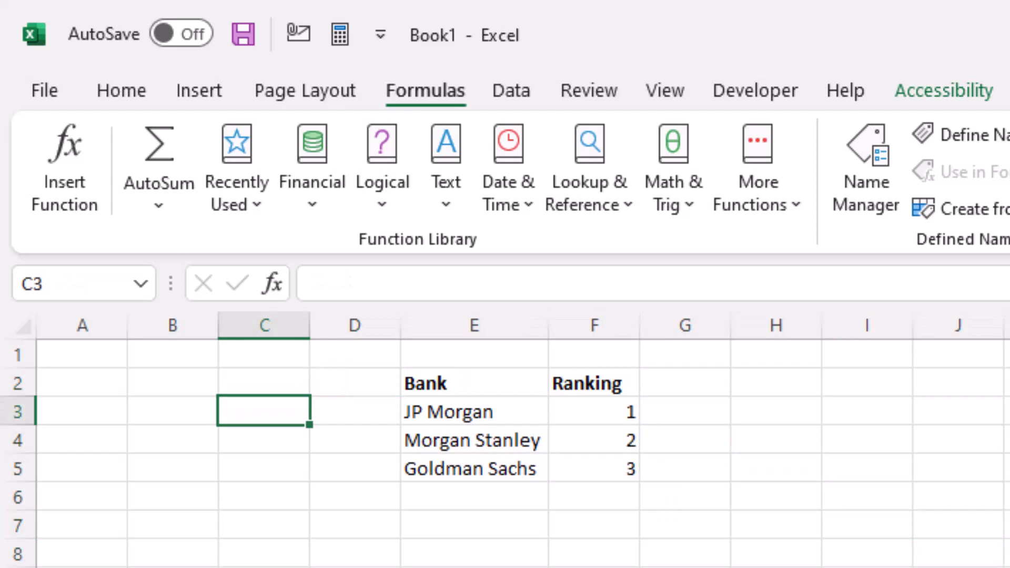
{"action": "type", "text": "JPM"}
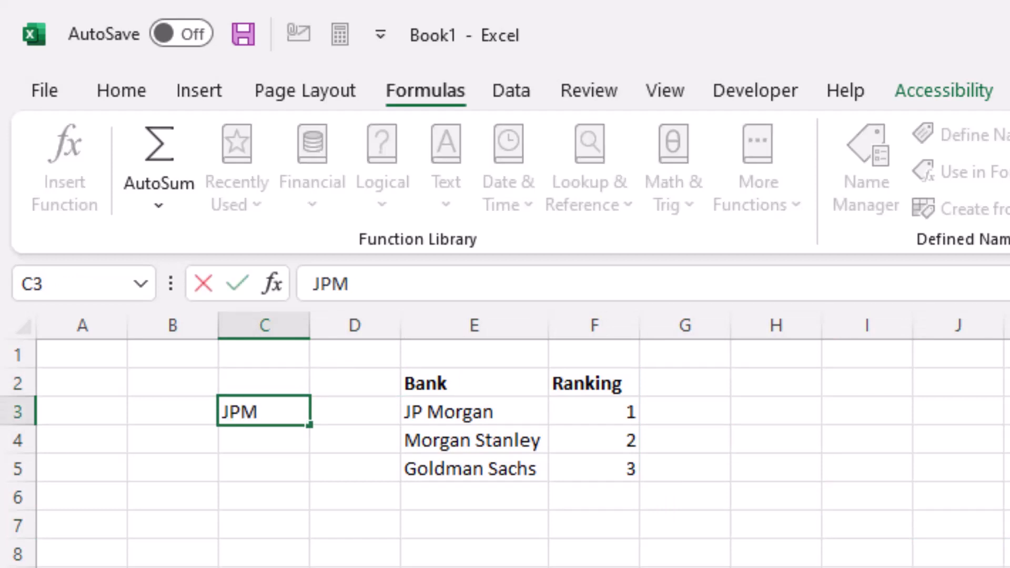
{"action": "key", "text": "BackSpace"}
{"action": "type", "text": "Morgan"}
{"action": "key", "text": "Right"}
Step: Enter a VLOOKUP in B3 looking up C3 in the absolute range $E$2:$F$5, returning column 2 with exact match
{"action": "key", "text": "Left"}
{"action": "key", "text": "Left"}
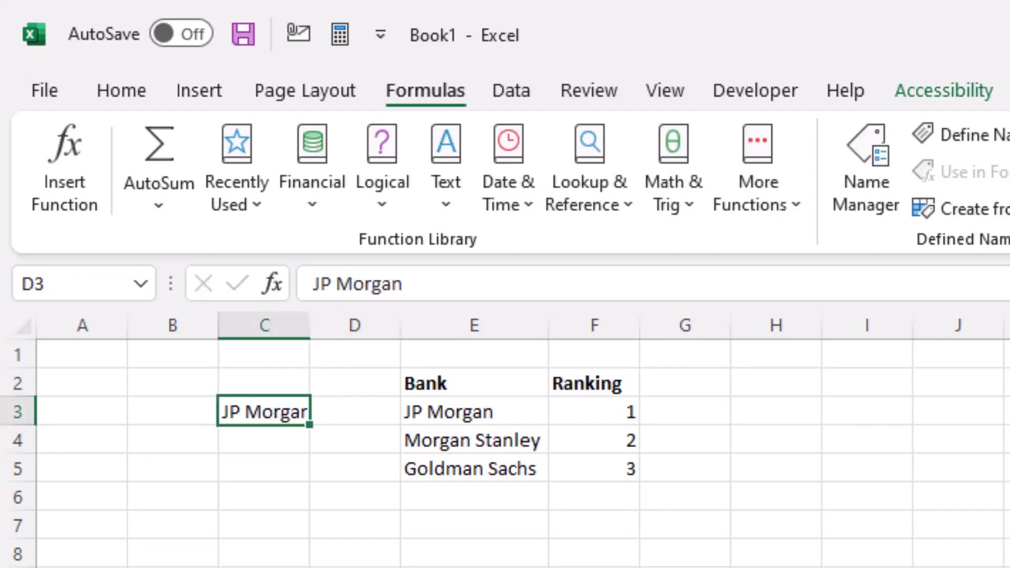
{"action": "type", "text": "=VLOOKUP("}
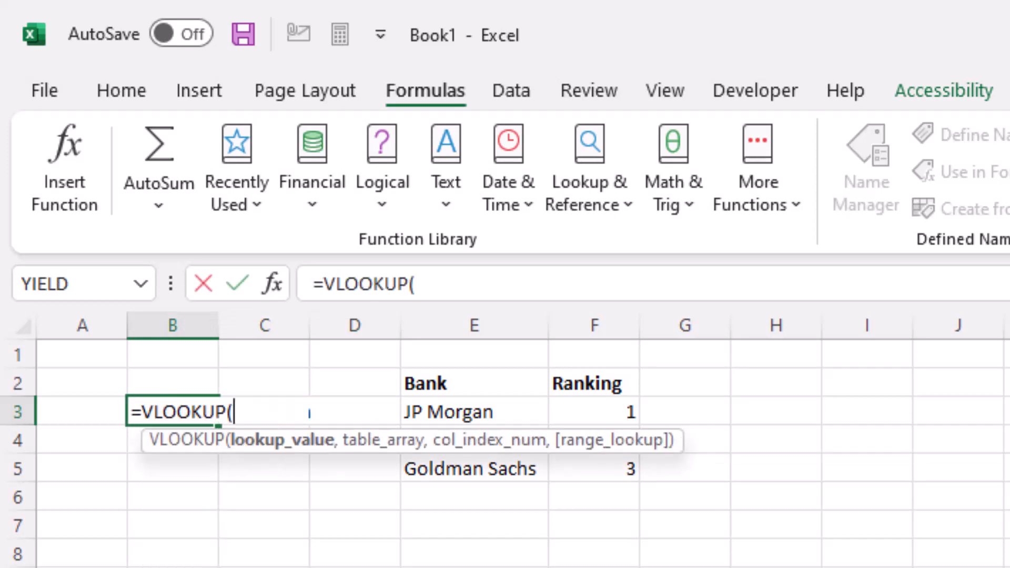
{"action": "key", "text": "Right"}
{"action": "type", "text": ","}
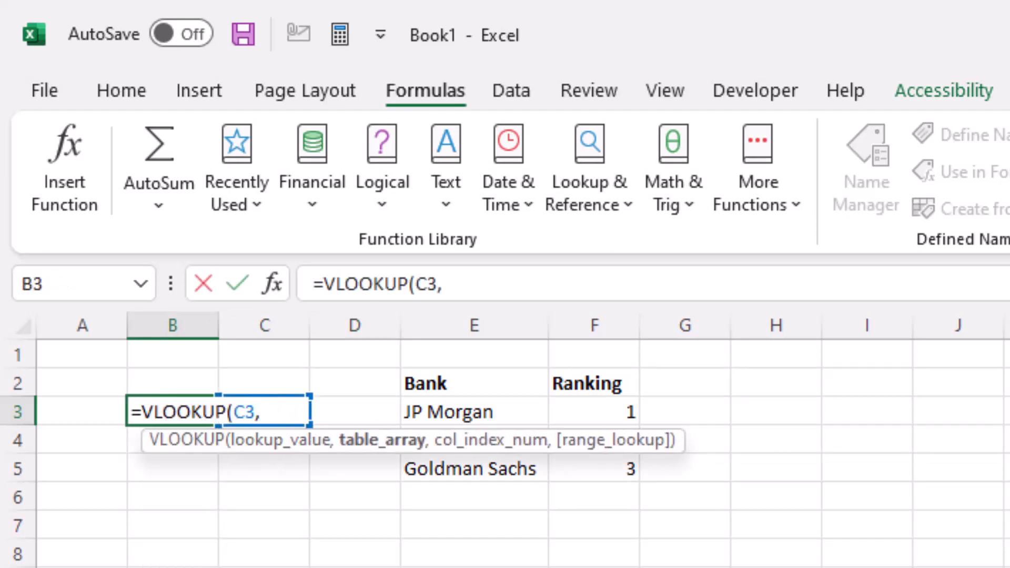
{"action": "key", "text": "Right"}
{"action": "key", "text": "Right"}
{"action": "key", "text": "Right"}
{"action": "key", "text": "Up"}
{"action": "key", "text": "shift+Right"}
{"action": "key", "text": "shift+Down"}
{"action": "key", "text": "shift+Down"}
{"action": "key", "text": "shift+Down"}
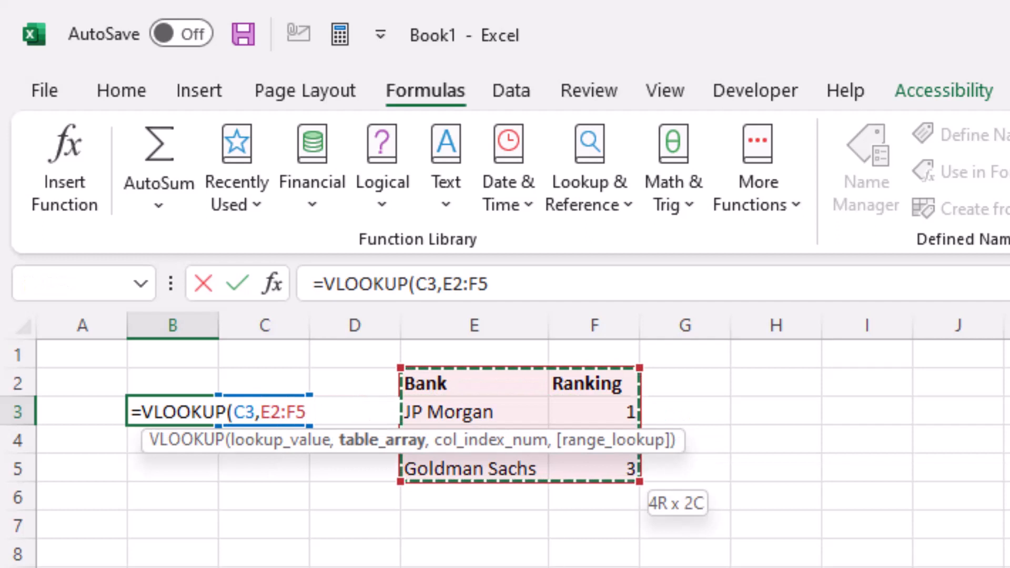
{"action": "key", "text": "F4"}
{"action": "type", "text": ",2,0)"}
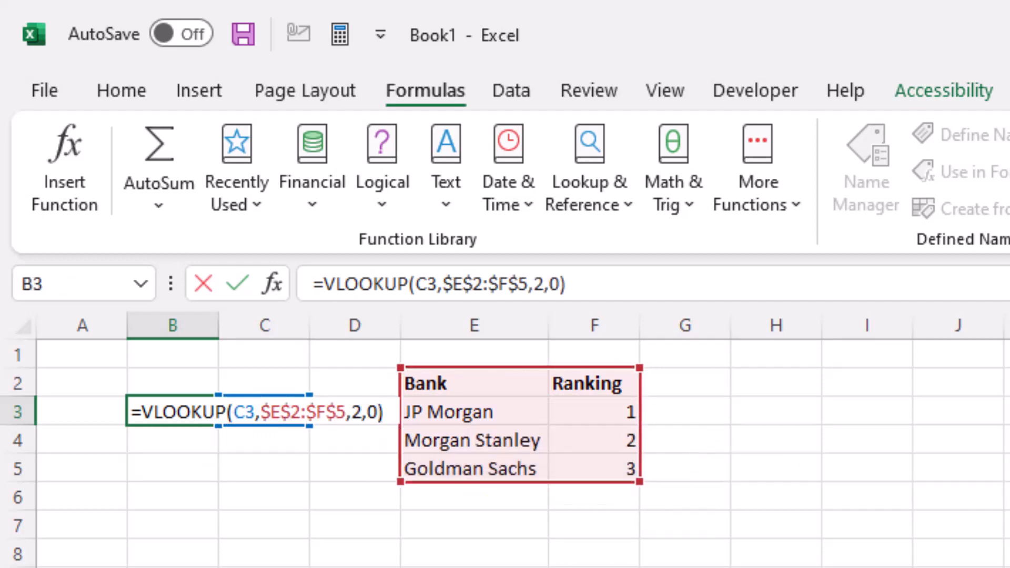
{"action": "key", "text": "Return"}
Step: Change the column index of the VLOOKUP in B3 to 3
{"action": "key", "text": "Right"}
{"action": "key", "text": "Left"}
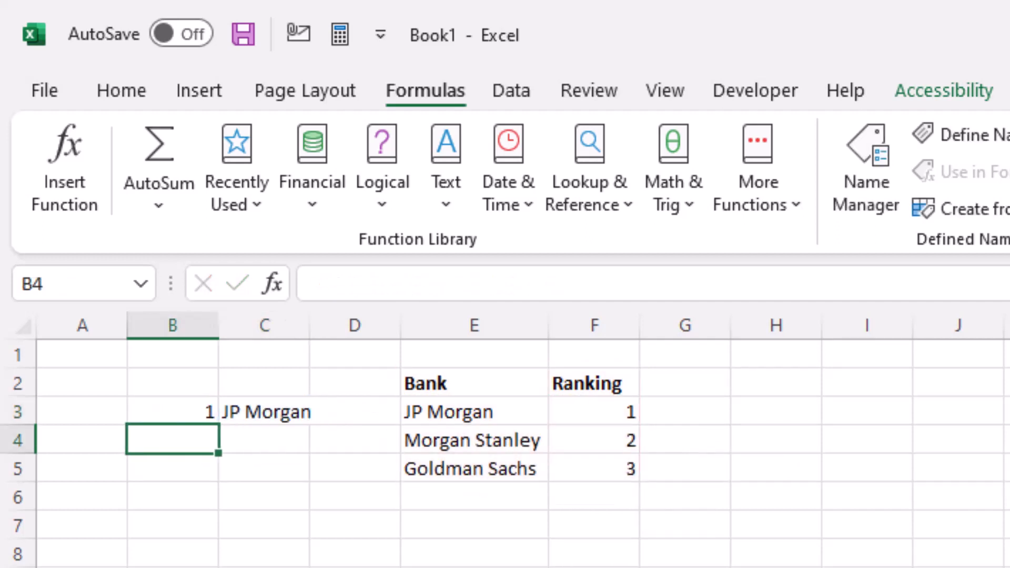
{"action": "left_click", "coordinate": [200, 413]}
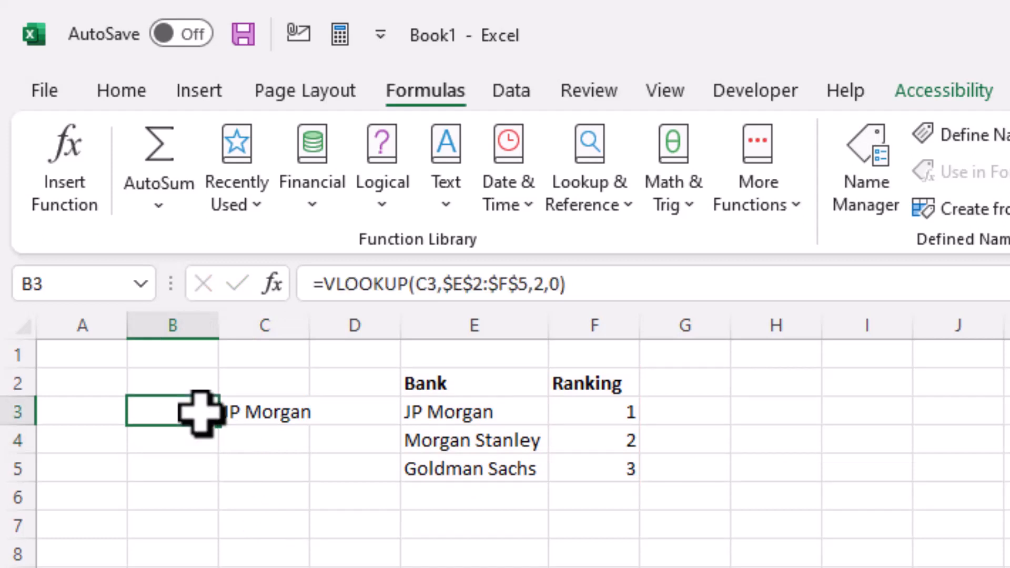
{"action": "left_click", "coordinate": [547, 286]}
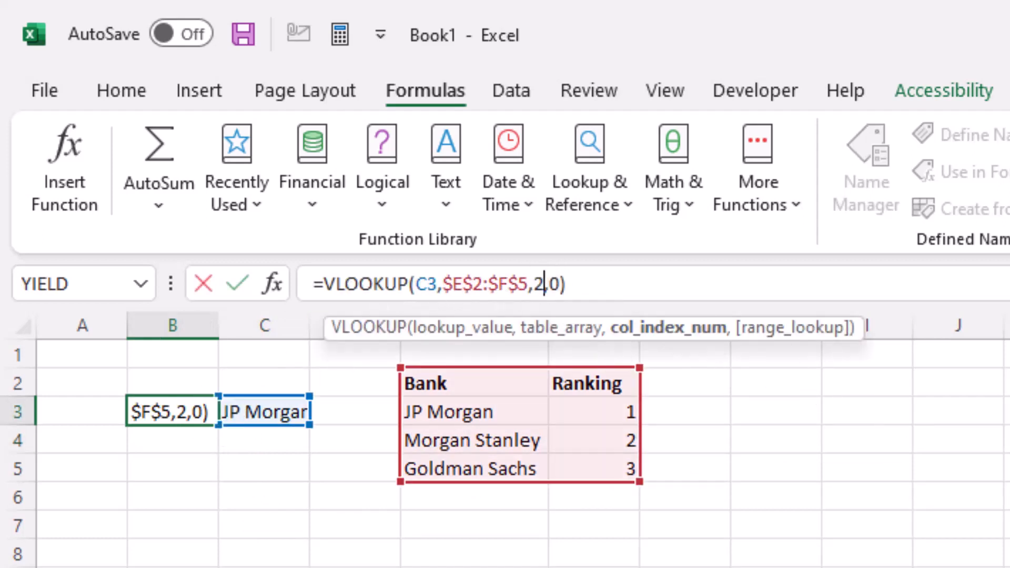
{"action": "key", "text": "BackSpace"}
{"action": "type", "text": "3"}
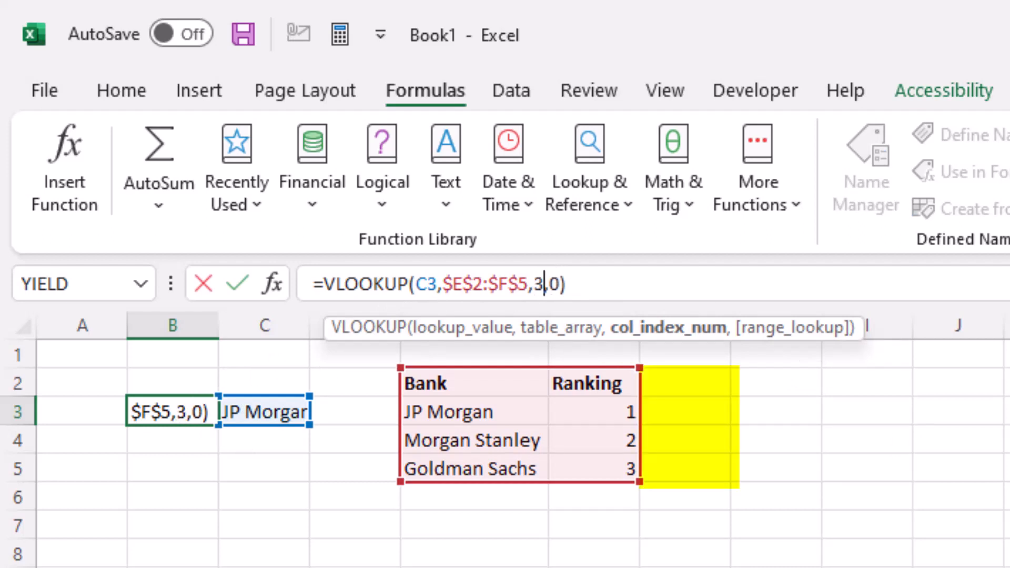
{"action": "key", "text": "Return"}
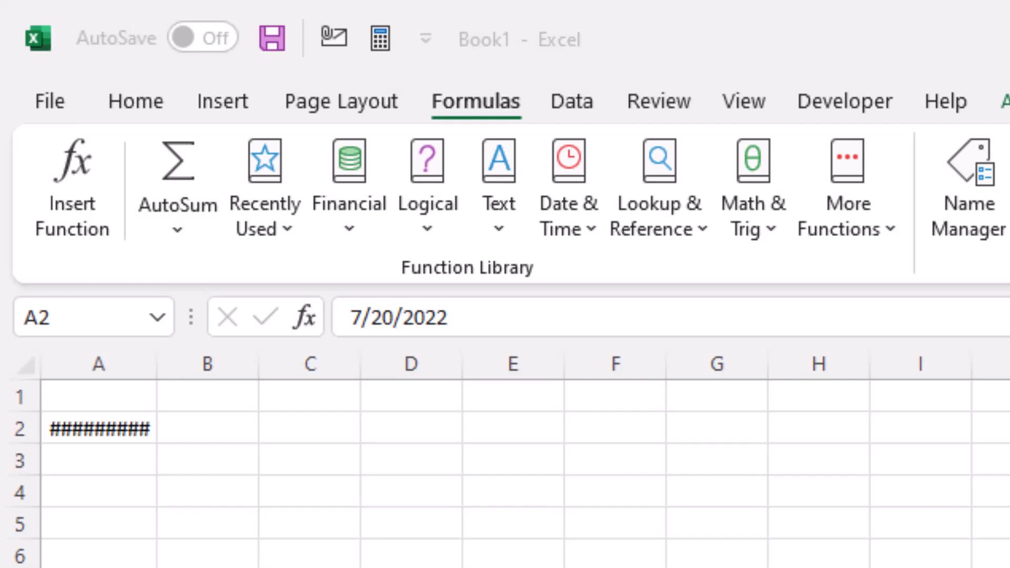
Step: Autofit column A to the date in A2 and undo the widening
{"action": "left_click", "coordinate": [135, 431]}
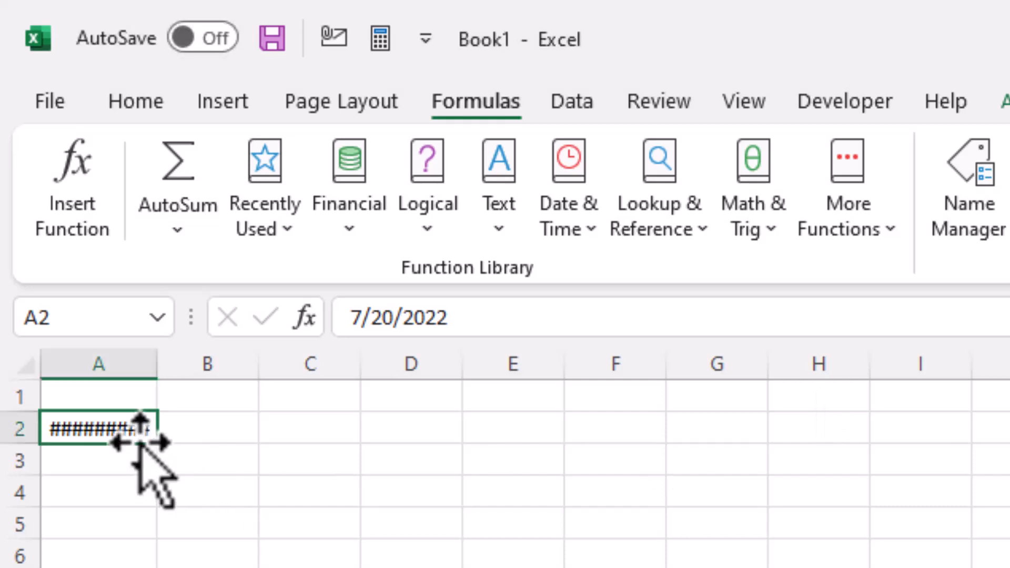
{"action": "double_click", "coordinate": [166, 354]}
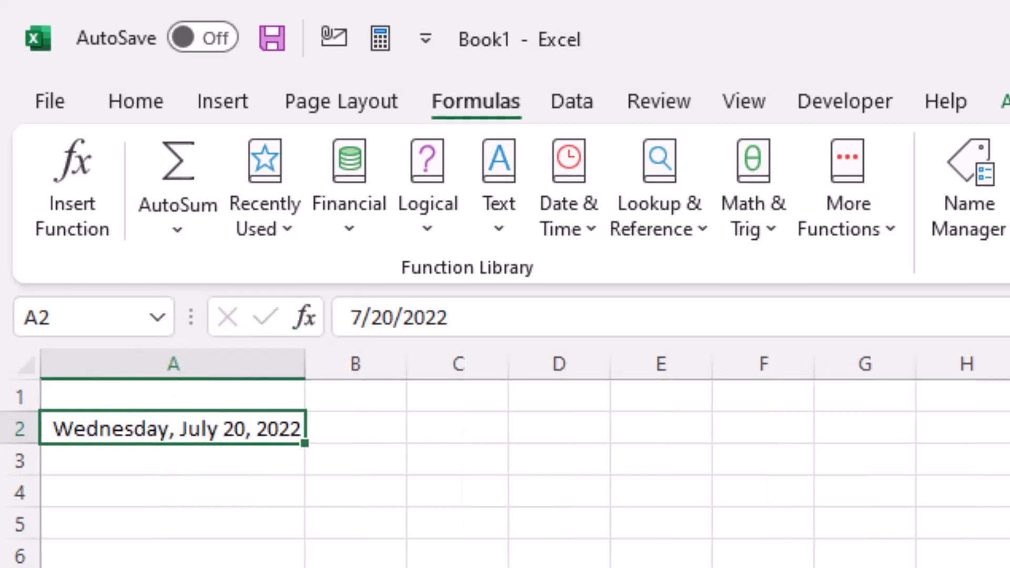
{"action": "key", "text": "ctrl+z"}
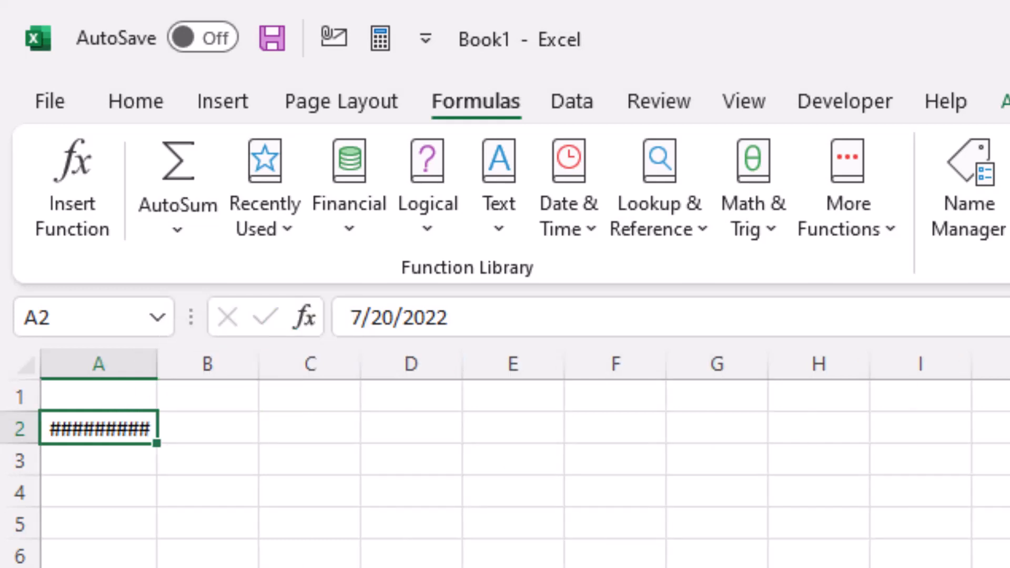
Step: Apply the number, time and date formats to A2 in turn
{"action": "key", "text": "ctrl+shift+1"}
{"action": "key", "text": "ctrl+shift+2"}
{"action": "key", "text": "ctrl+shift+3"}
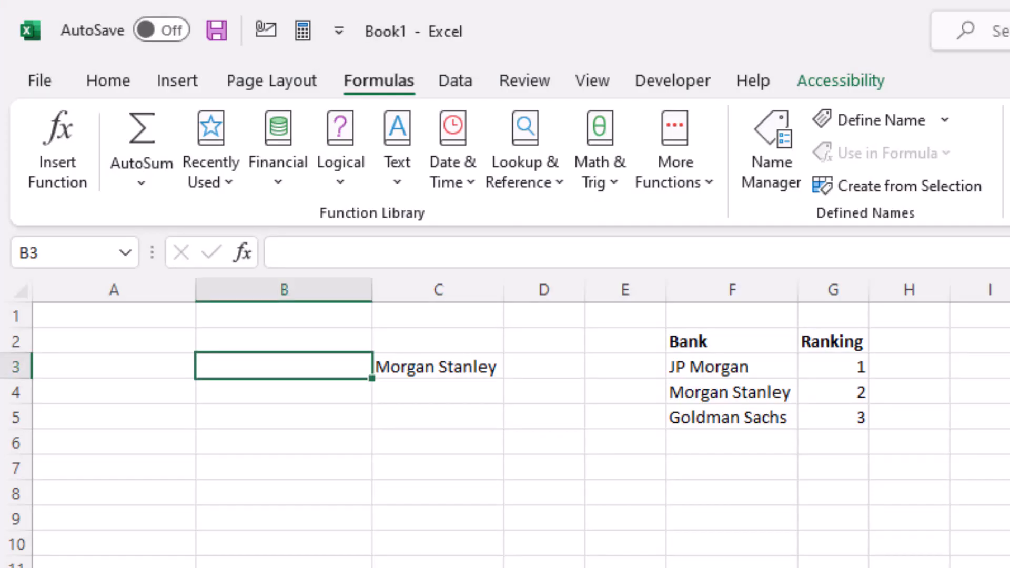
Step: Enter the misspelled formula =VLOKUP(C3,$F$2:$G$5,2,0) in B3 and reselect it
{"action": "type", "text": "=VLOKUP("}
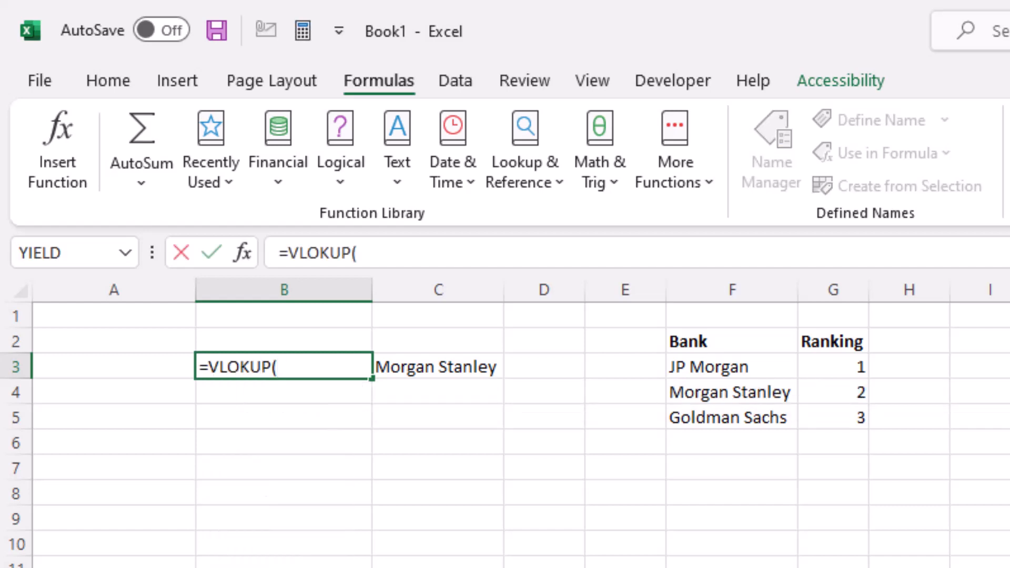
{"action": "key", "text": "Right"}
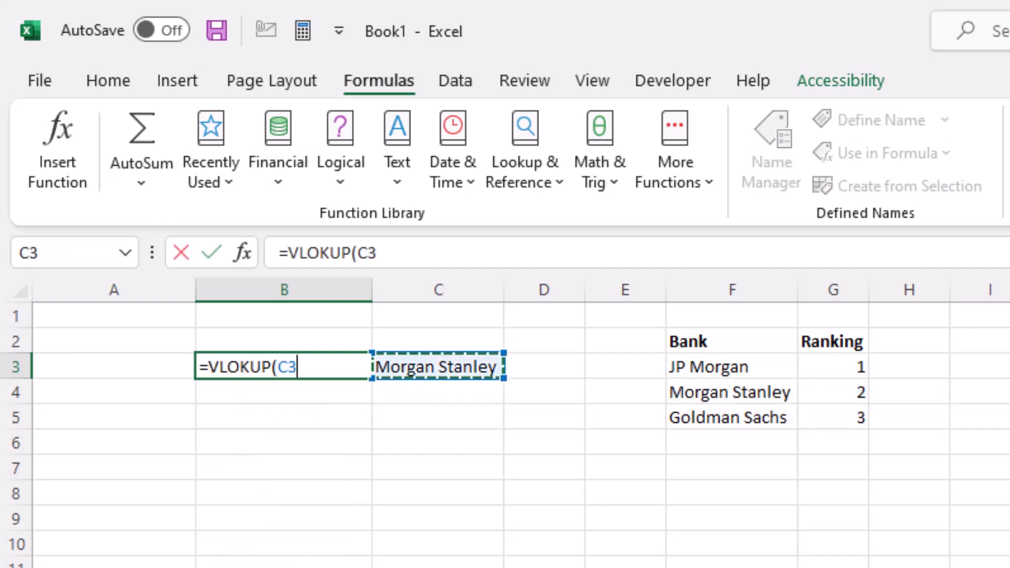
{"action": "type", "text": ","}
{"action": "key", "text": "Right"}
{"action": "left_click_drag", "start_coordinate": [731, 341], "coordinate": [862, 423]}
{"action": "key", "text": "F4"}
{"action": "type", "text": ",2,0)"}
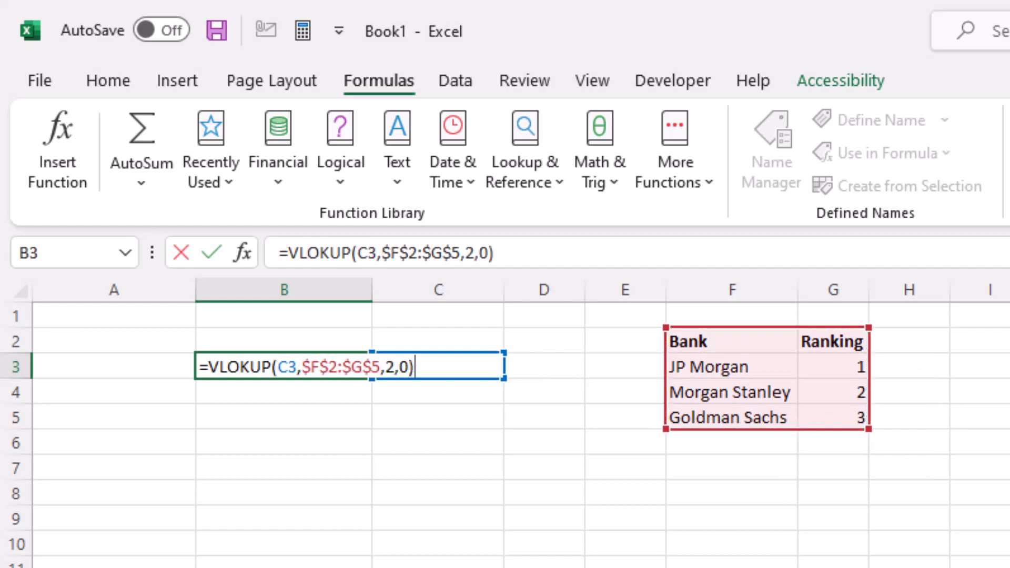
{"action": "key", "text": "Return"}
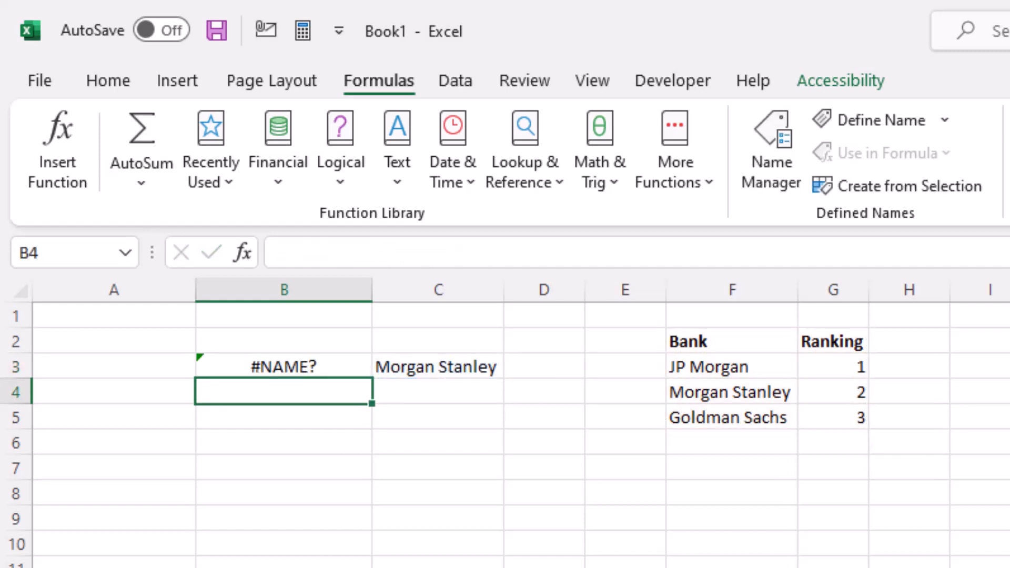
{"action": "key", "text": "Up"}
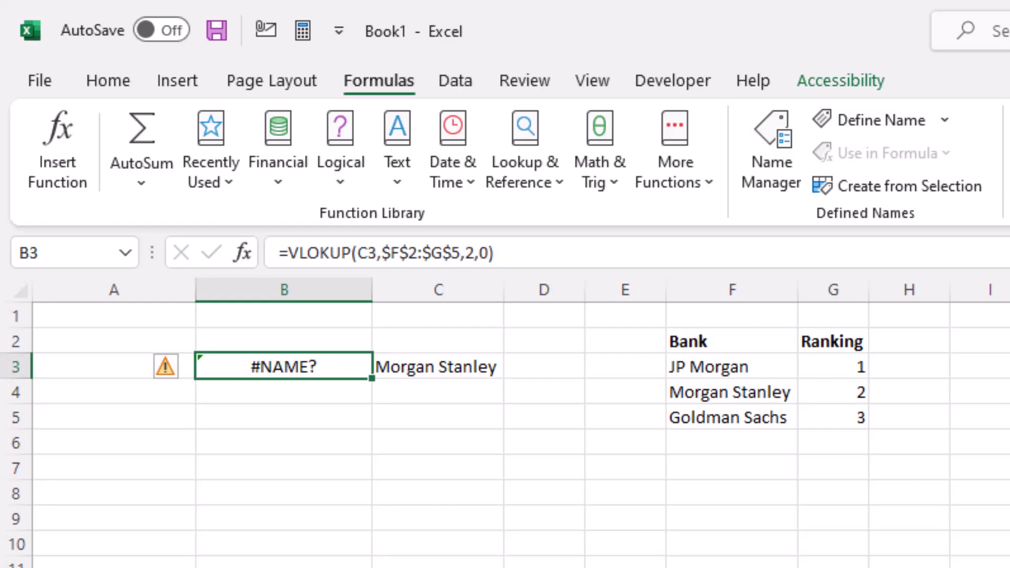
{"action": "type", "text": "=VLOOK"}
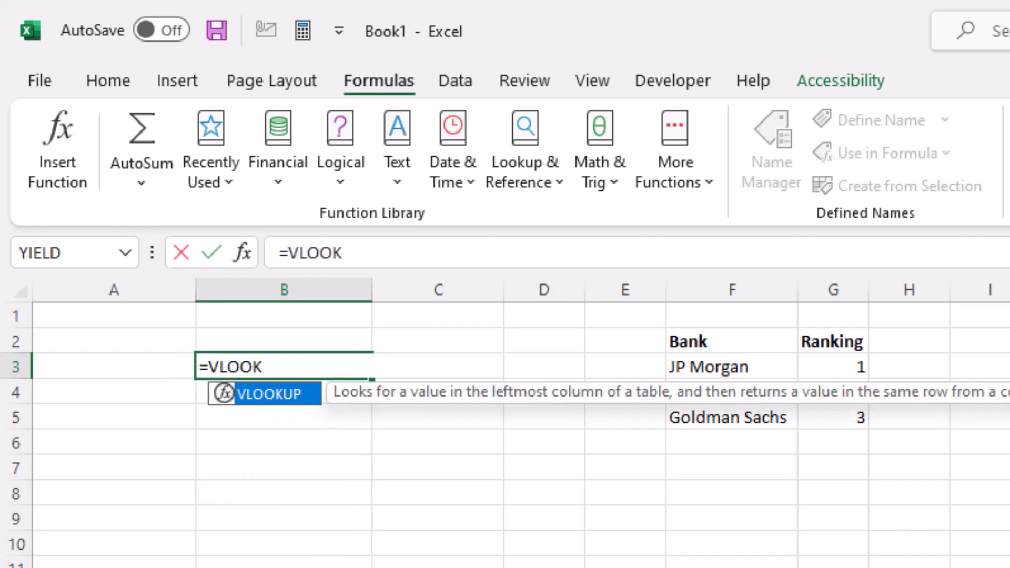
{"action": "key", "text": "Tab"}
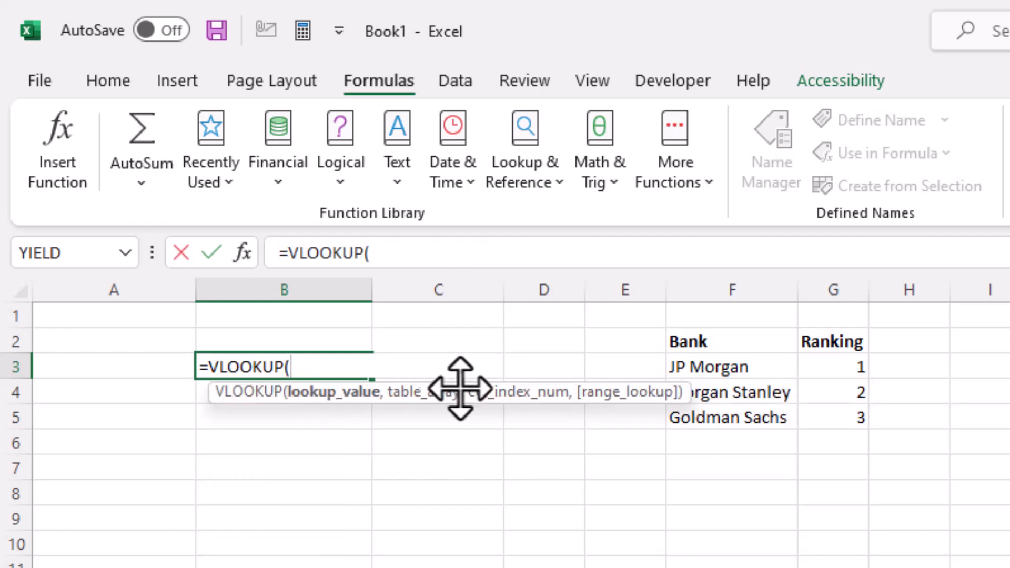
{"action": "left_click_drag", "start_coordinate": [457, 388], "coordinate": [431, 417]}
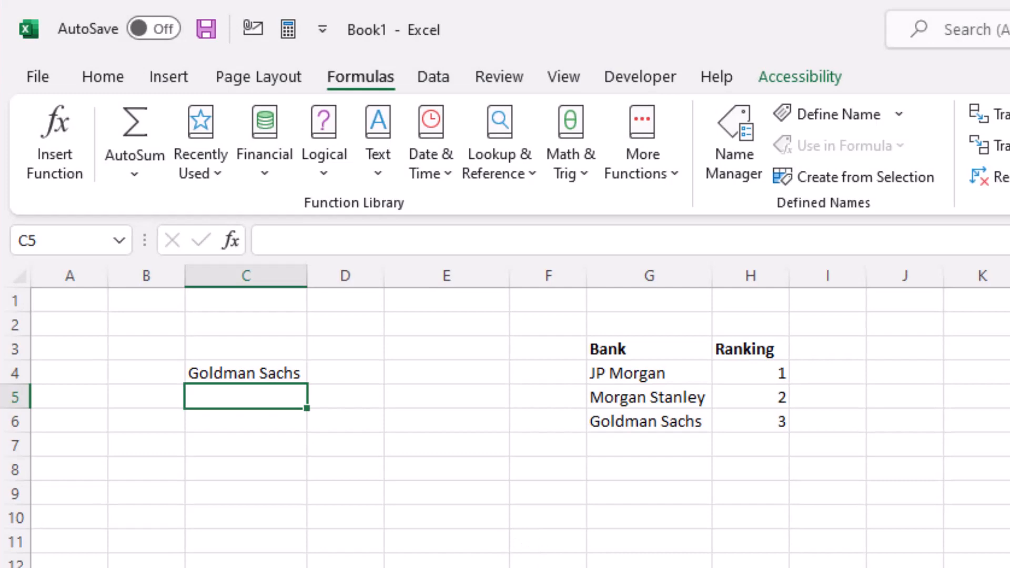
Step: Enter a VLOOKUP in C5 looking up C4 in $G$3:$H$6 with "Blue" as column index and 0 for exact match
{"action": "type", "text": "=VLOOKUP("}
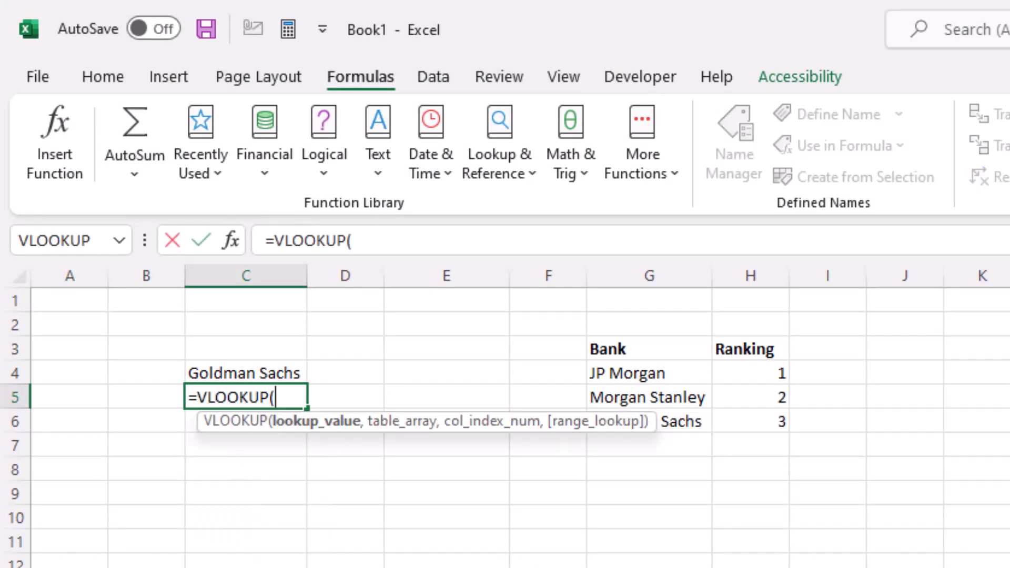
{"action": "key", "text": "Up"}
{"action": "type", "text": ","}
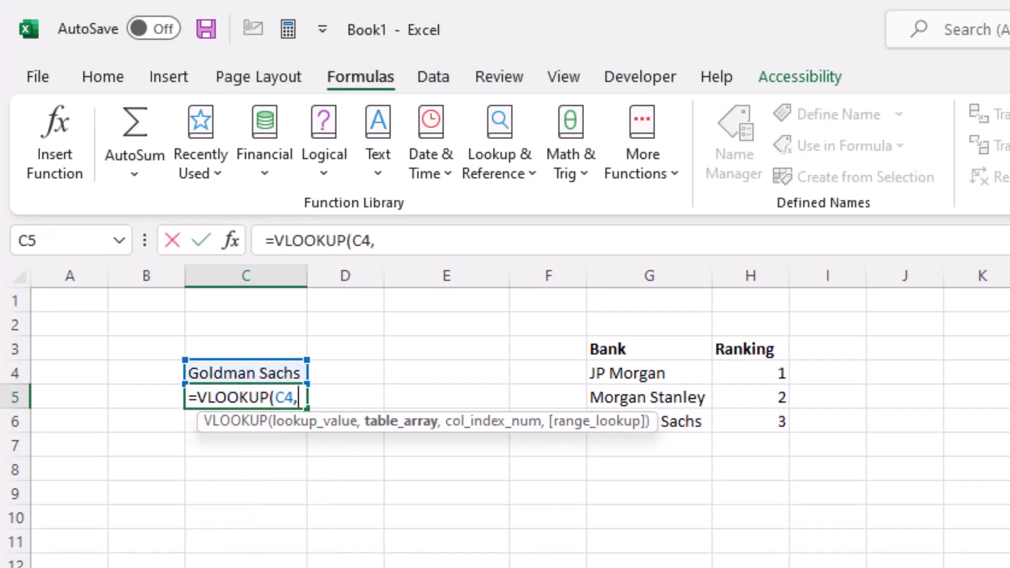
{"action": "key", "text": "Right"}
{"action": "key", "text": "Right"}
{"action": "key", "text": "Right"}
{"action": "key", "text": "Right"}
{"action": "key", "text": "Up"}
{"action": "key", "text": "Up"}
{"action": "key", "text": "shift+Right"}
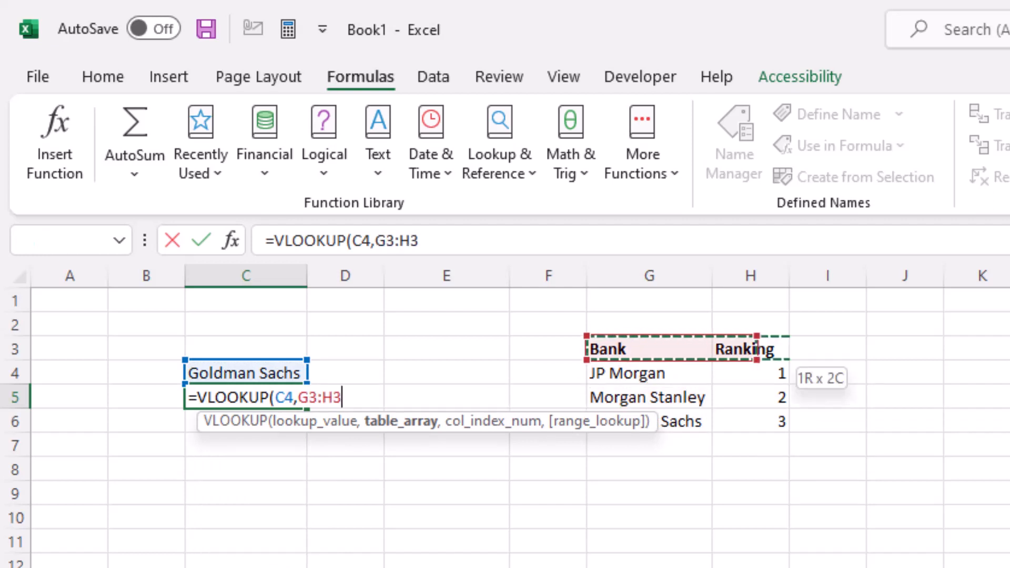
{"action": "key", "text": "shift+Down"}
{"action": "key", "text": "shift+Down"}
{"action": "key", "text": "shift+Down"}
{"action": "key", "text": "F4"}
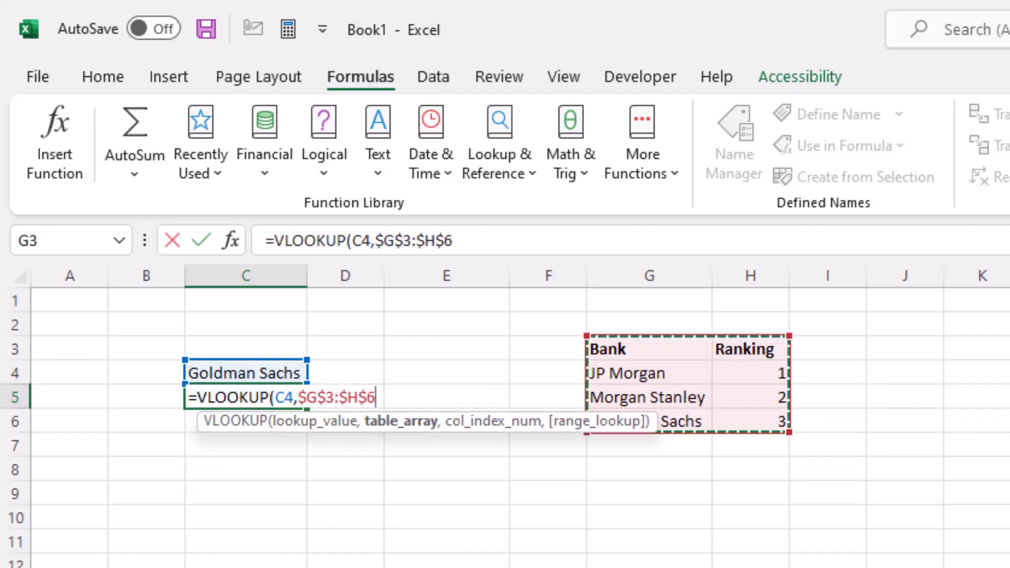
{"action": "type", "text": ","}
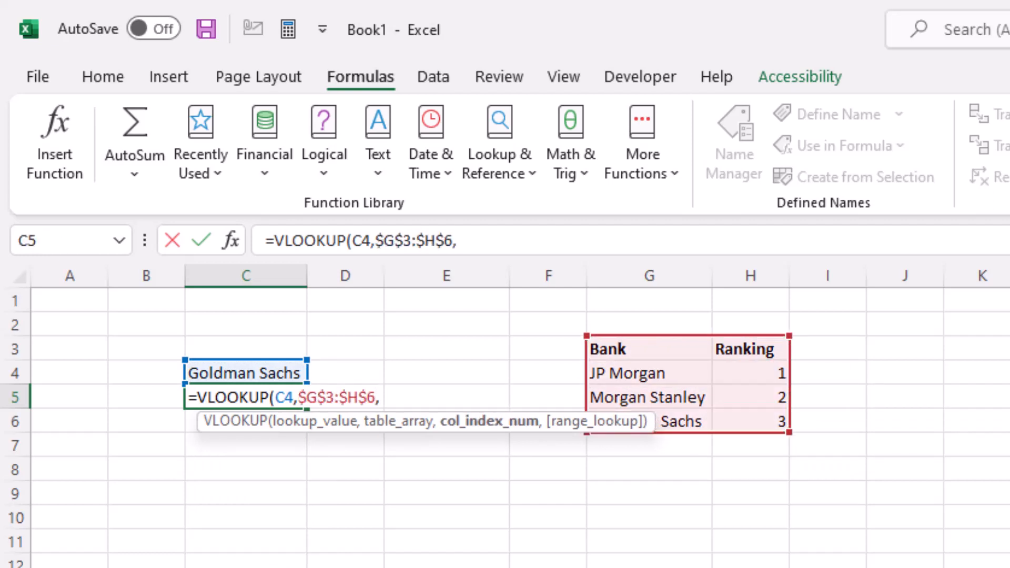
{"action": "type", "text": "\"Blue\""}
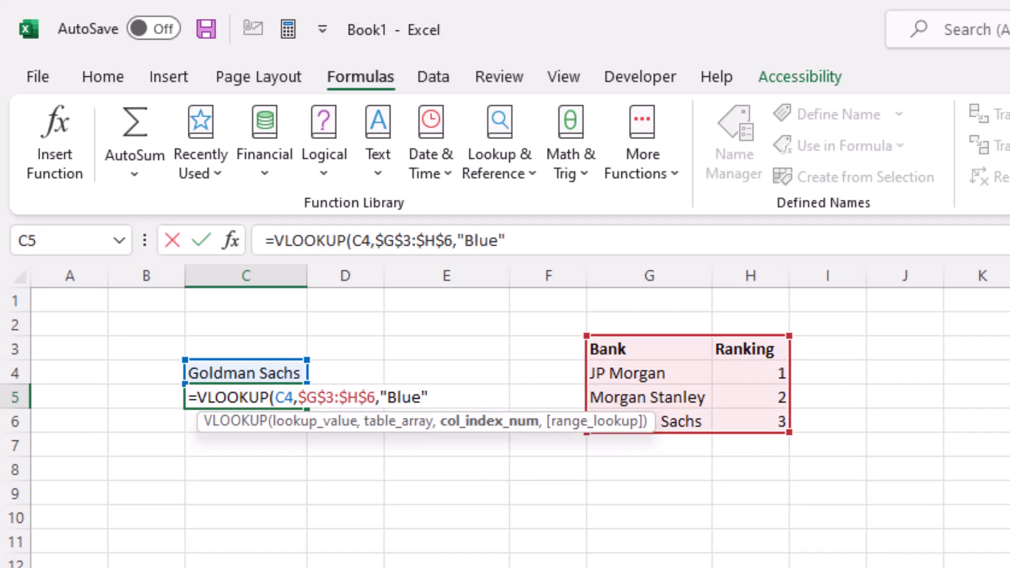
{"action": "type", "text": ",0)"}
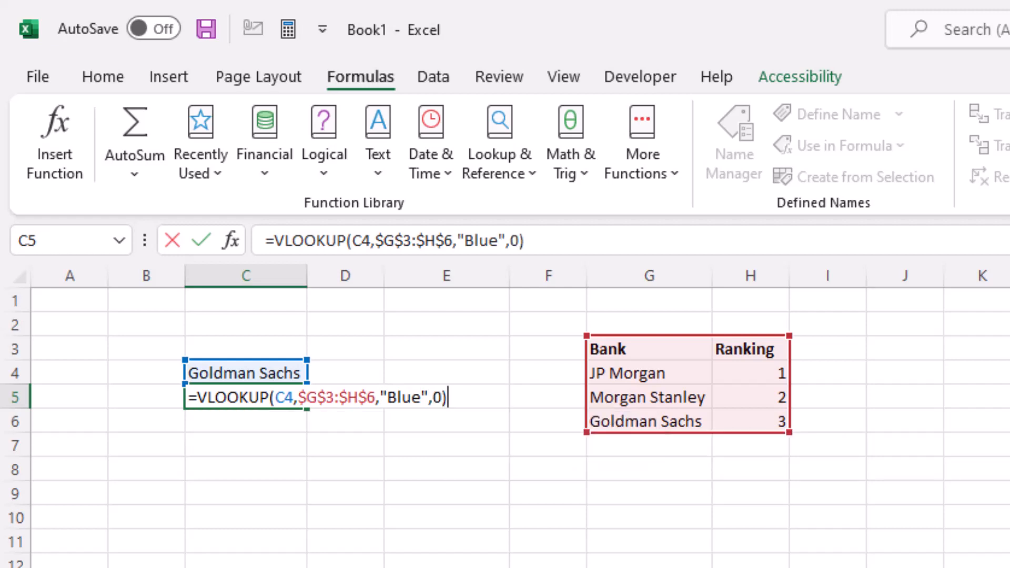
{"action": "key", "text": "Return"}
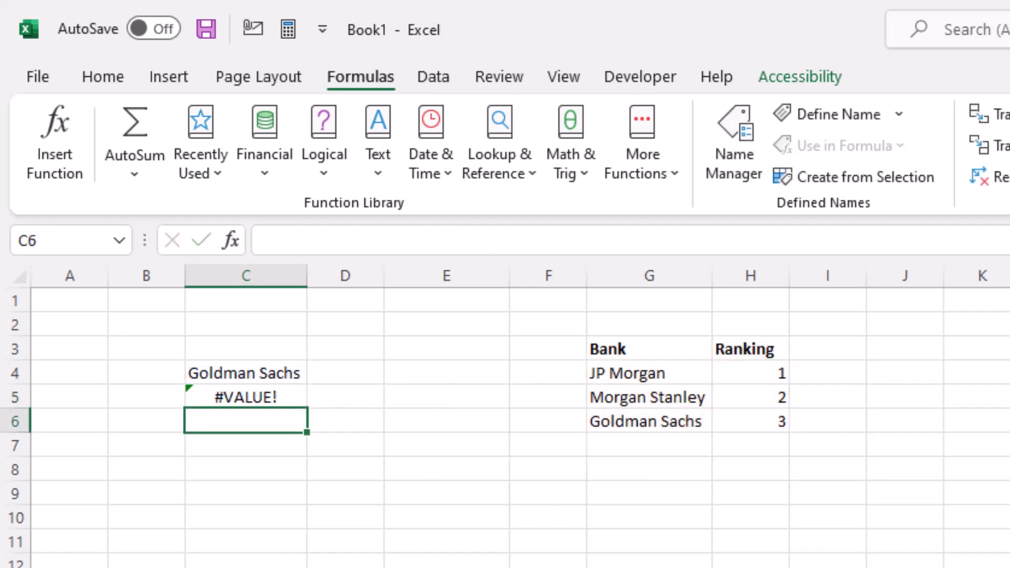
Step: Open the function arguments for the VLOOKUP in C5 and replace the column index "Blue" with 2
{"action": "left_click", "coordinate": [245, 397]}
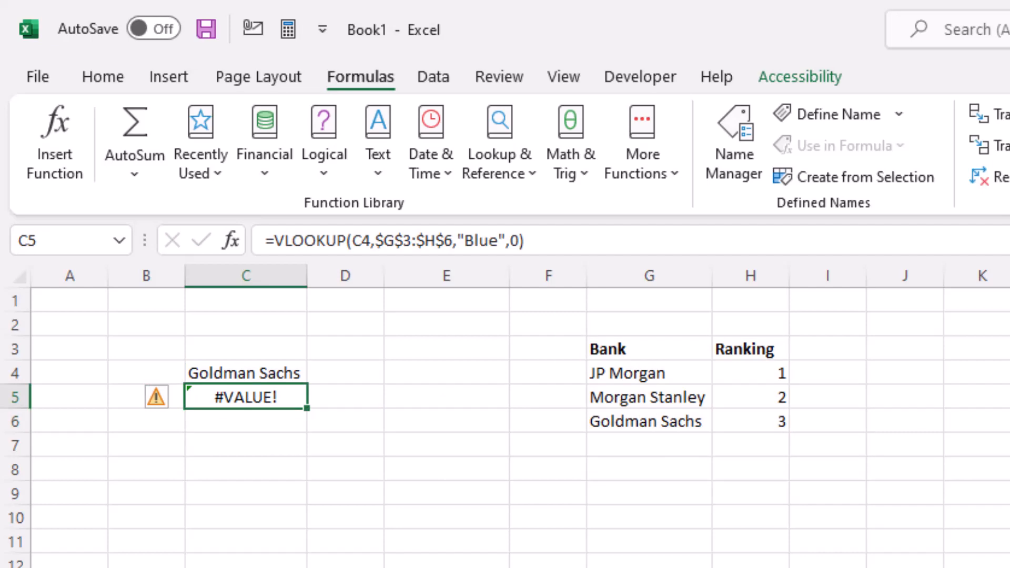
{"action": "left_click", "coordinate": [230, 243]}
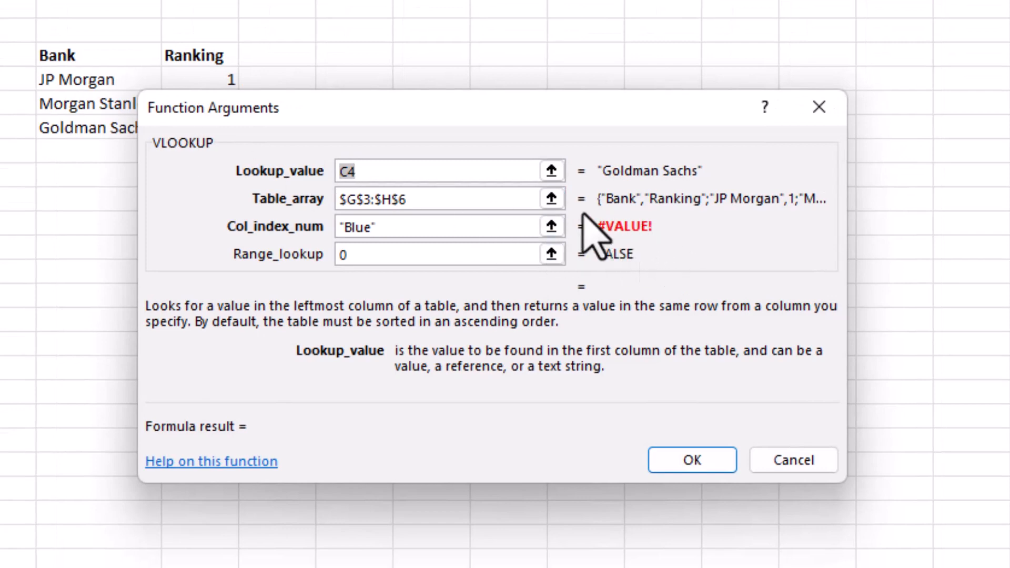
{"action": "left_click", "coordinate": [505, 225]}
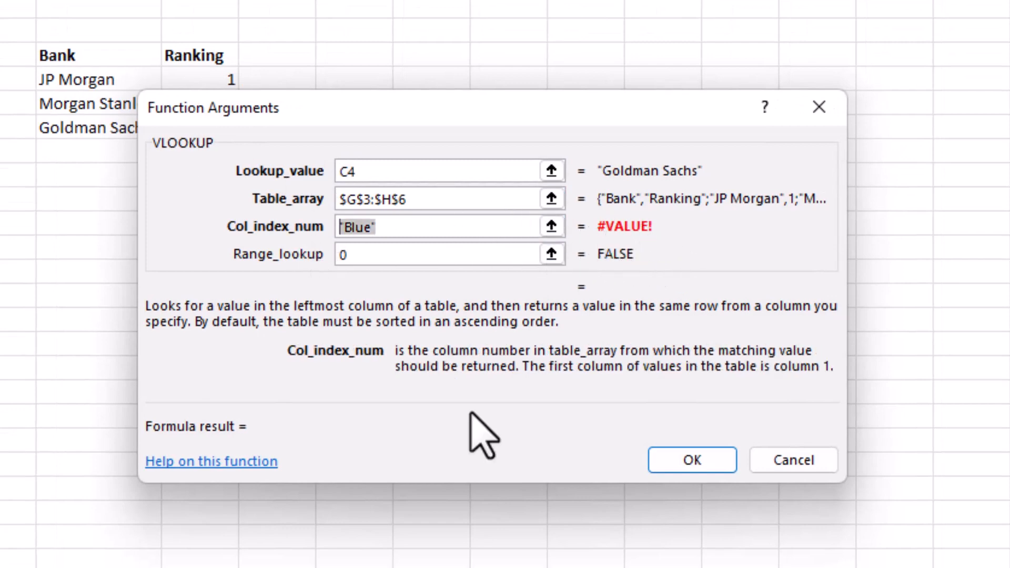
{"action": "key", "text": "BackSpace"}
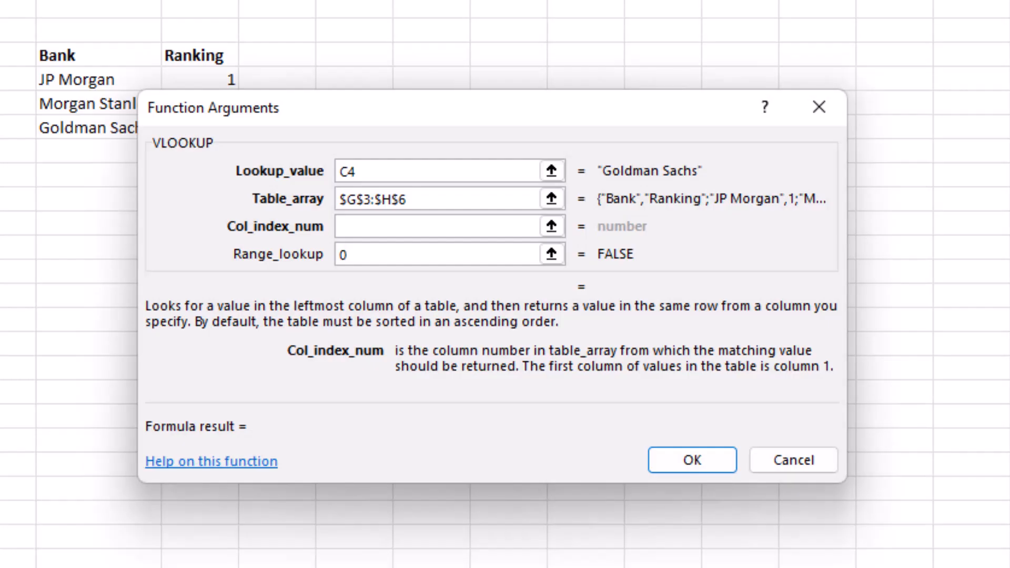
{"action": "type", "text": "2"}
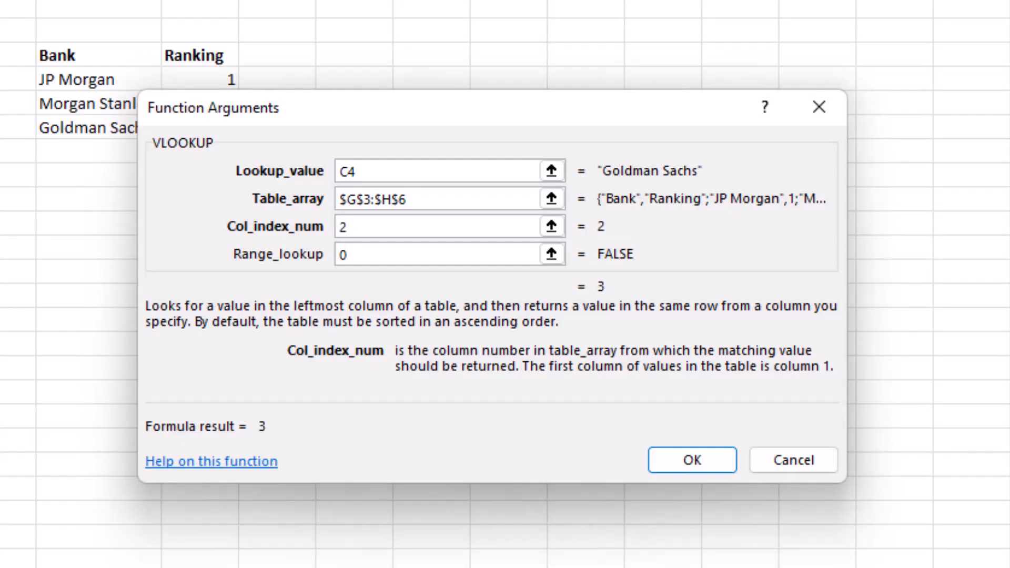
Step: Try FALSE, TRUE and 1 as the range lookup value, restore 0, and confirm the corrected VLOOKUP
{"action": "key", "text": "Tab"}
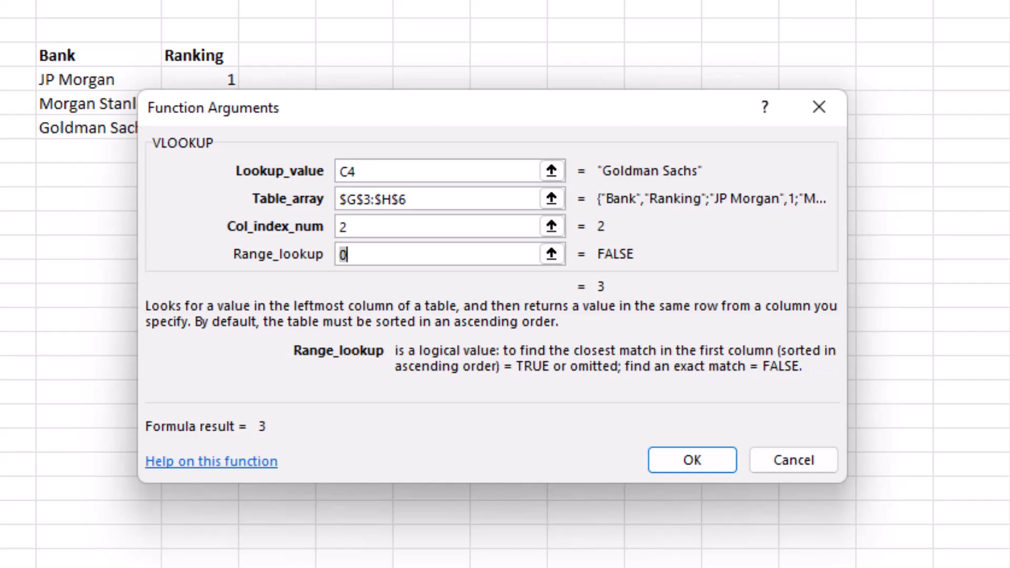
{"action": "key", "text": "BackSpace"}
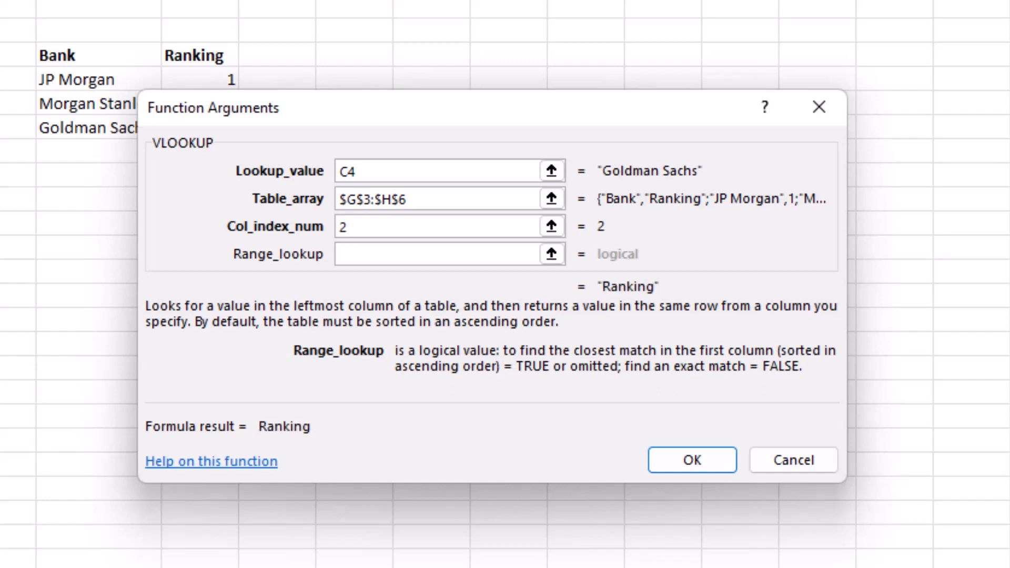
{"action": "type", "text": "FALSE"}
{"action": "key", "text": "BackSpace"}
{"action": "key", "text": "BackSpace"}
{"action": "key", "text": "BackSpace"}
{"action": "key", "text": "BackSpace"}
{"action": "key", "text": "BackSpace"}
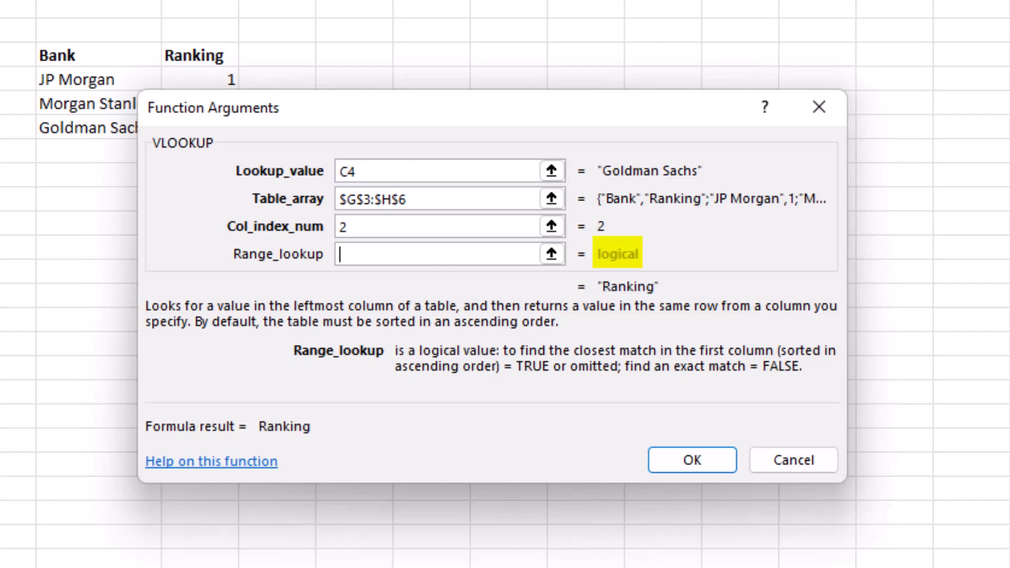
{"action": "type", "text": "TRUE"}
{"action": "key", "text": "BackSpace"}
{"action": "key", "text": "BackSpace"}
{"action": "key", "text": "BackSpace"}
{"action": "key", "text": "BackSpace"}
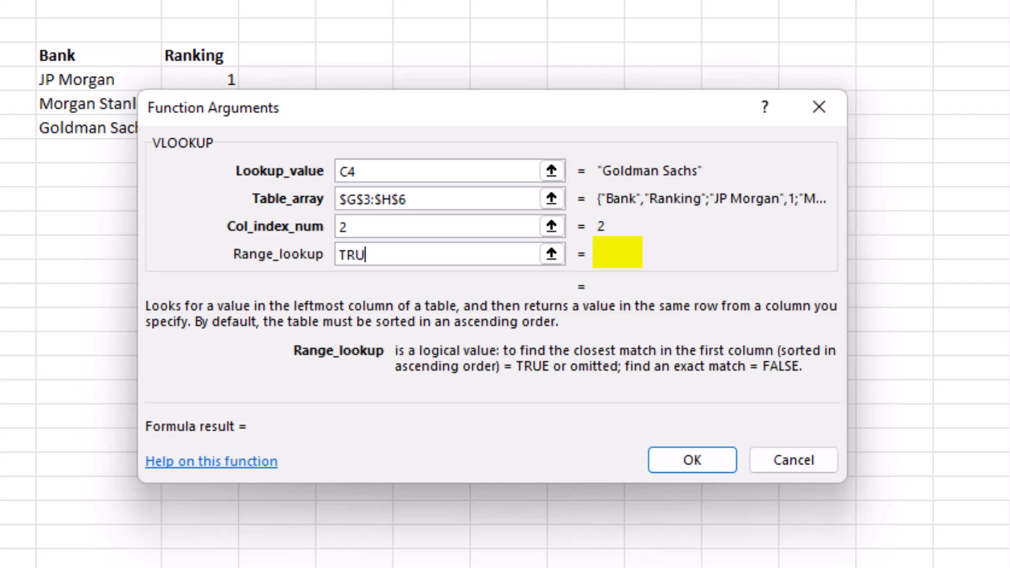
{"action": "type", "text": "0"}
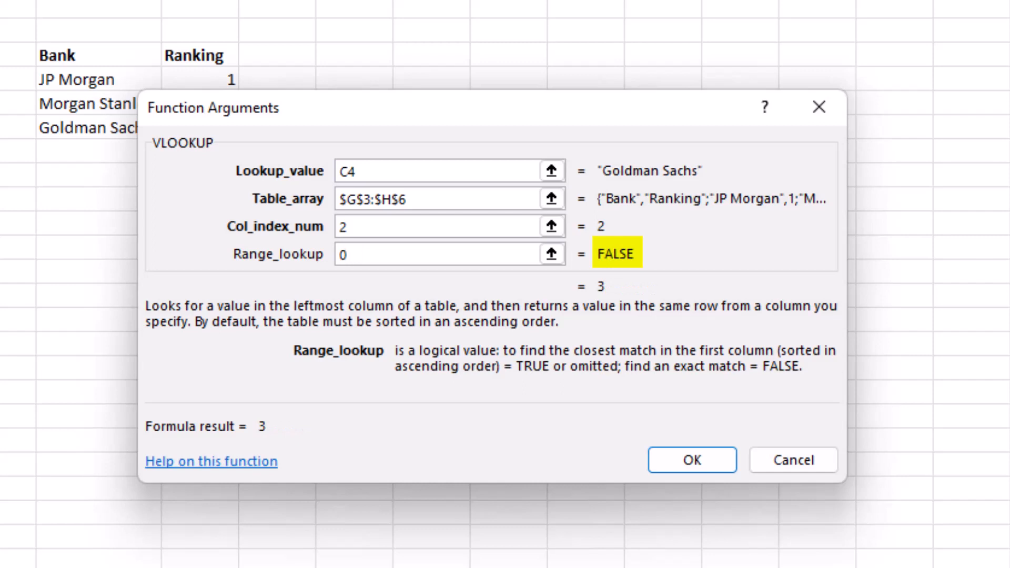
{"action": "key", "text": "BackSpace"}
{"action": "type", "text": "1"}
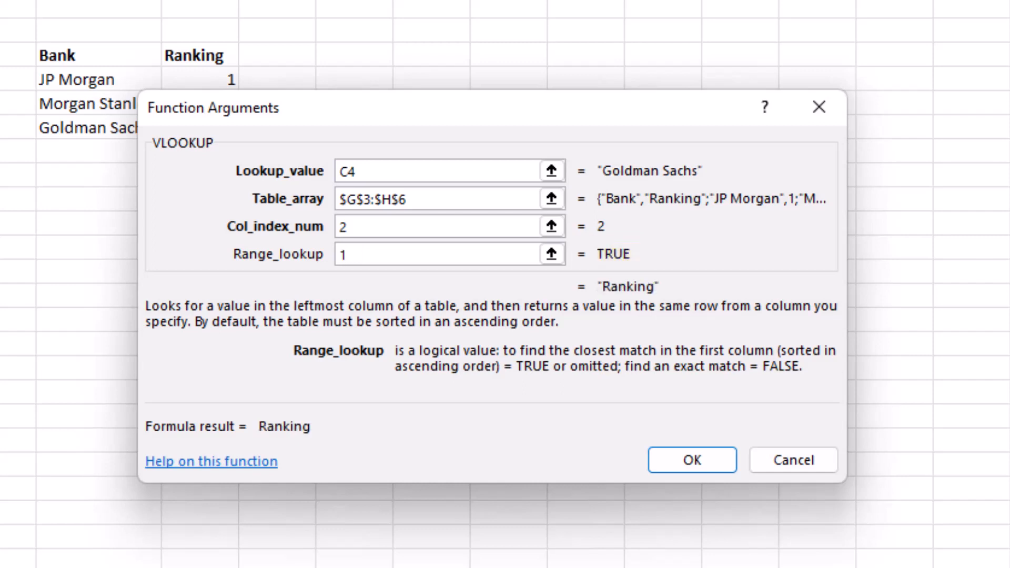
{"action": "key", "text": "BackSpace"}
{"action": "type", "text": "0"}
{"action": "left_click", "coordinate": [705, 468]}
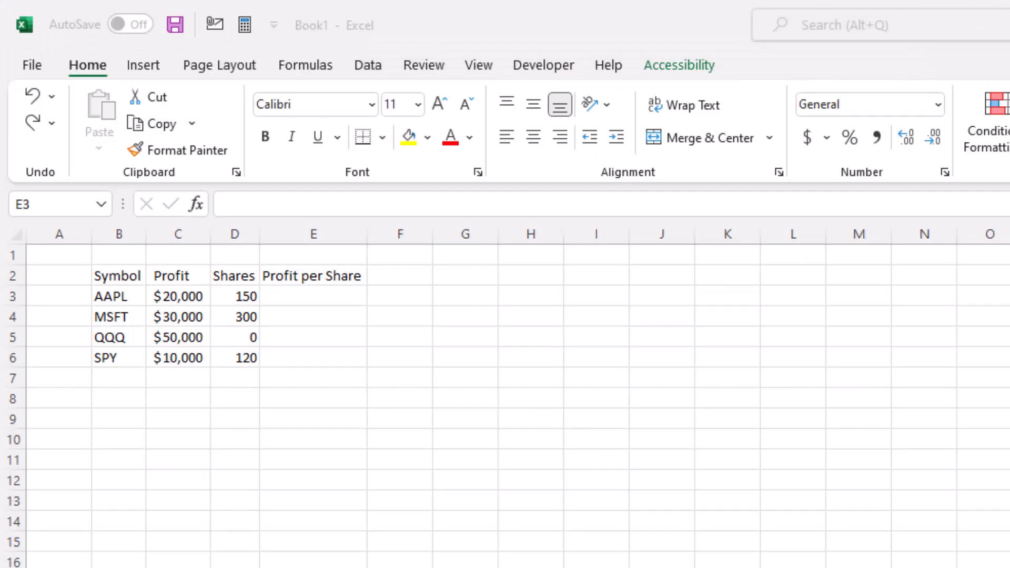
Step: Enter the formula +C3/D3 in E3 to calculate profit per share
{"action": "left_click", "coordinate": [529, 371]}
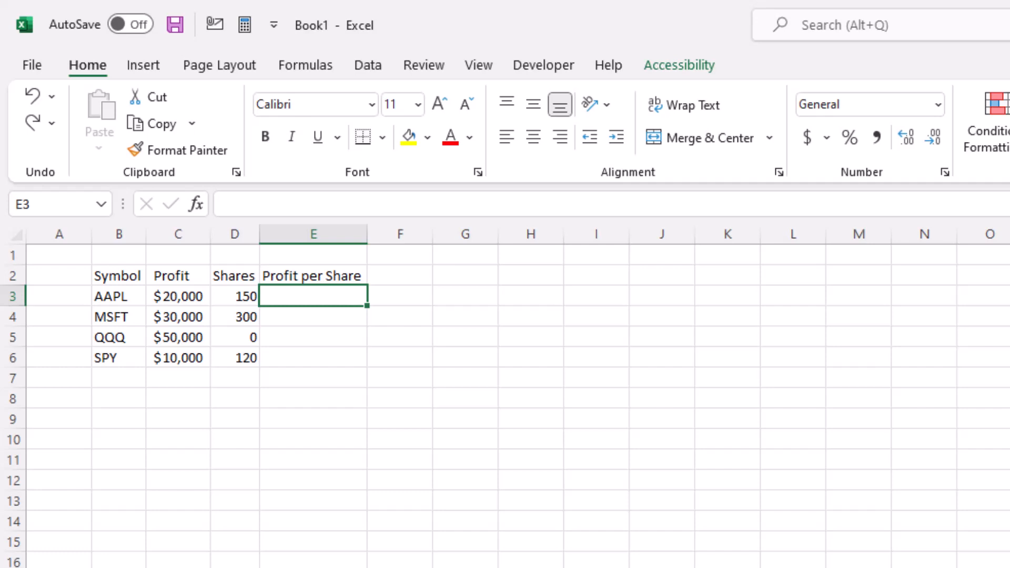
{"action": "type", "text": "+"}
{"action": "key", "text": "Left"}
{"action": "key", "text": "Left"}
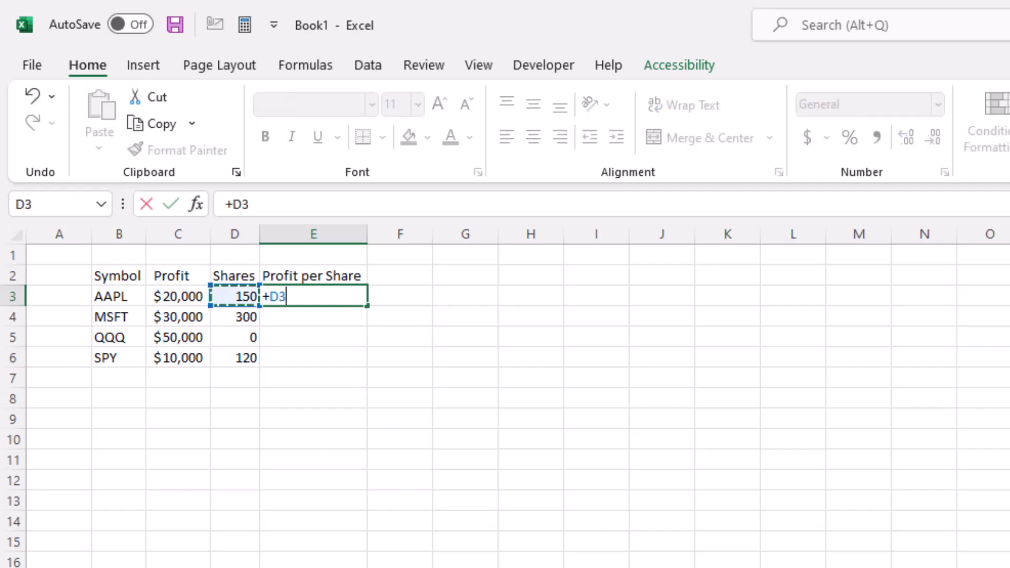
{"action": "type", "text": "/"}
{"action": "key", "text": "Left"}
{"action": "key", "text": "Return"}
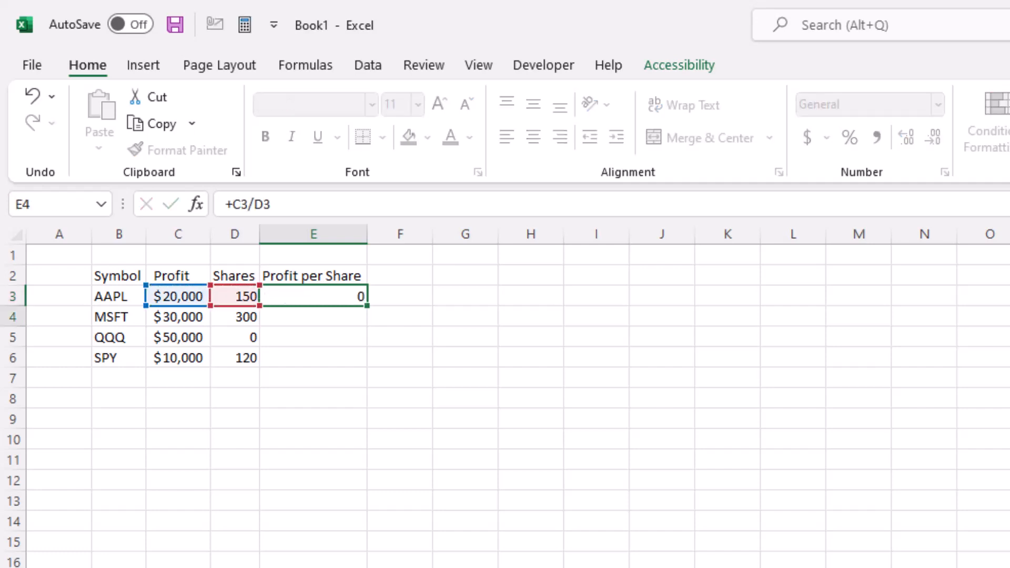
Step: Copy the profit-per-share formula from E3 down to E4:E6
{"action": "key", "text": "Up"}
{"action": "key", "text": "ctrl+c"}
{"action": "key", "text": "Left"}
{"action": "key", "text": "ctrl+Down"}
{"action": "key", "text": "Right"}
{"action": "key", "text": "ctrl+shift+Up"}
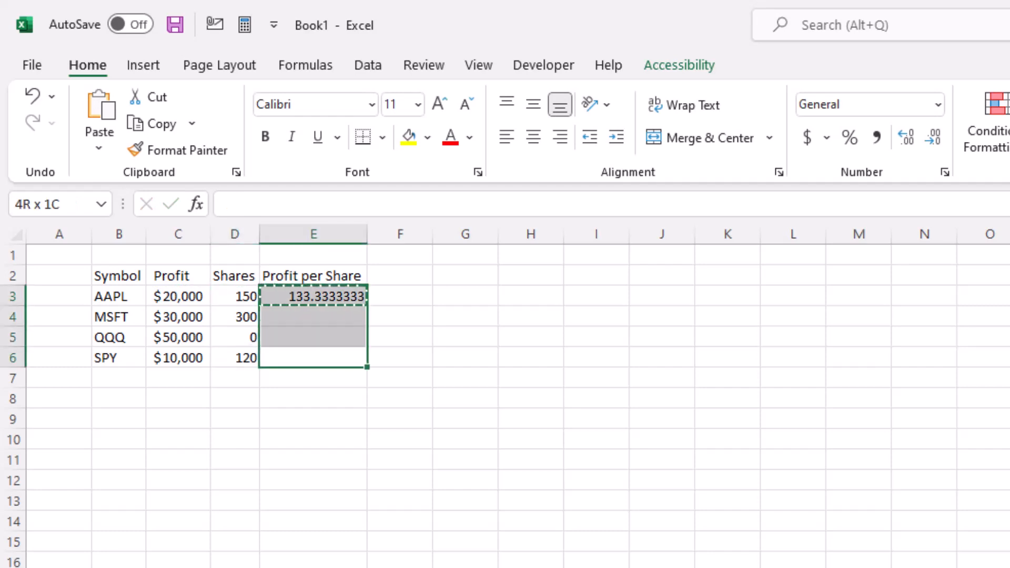
{"action": "key", "text": "ctrl+v"}
{"action": "key", "text": "Escape"}
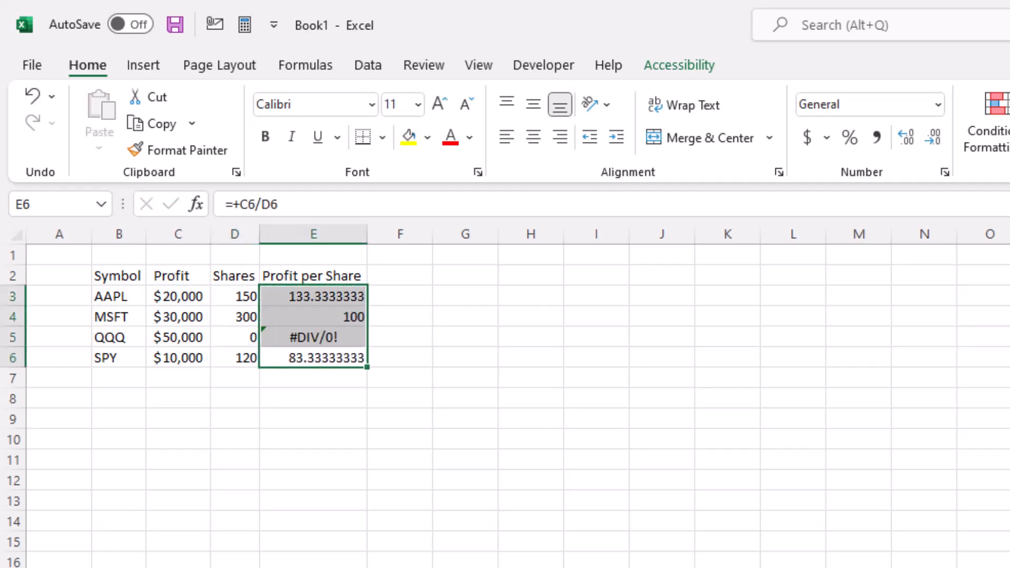
Step: Set QQQ's shares in D5 to 100, then undo that input change
{"action": "key", "text": "Up"}
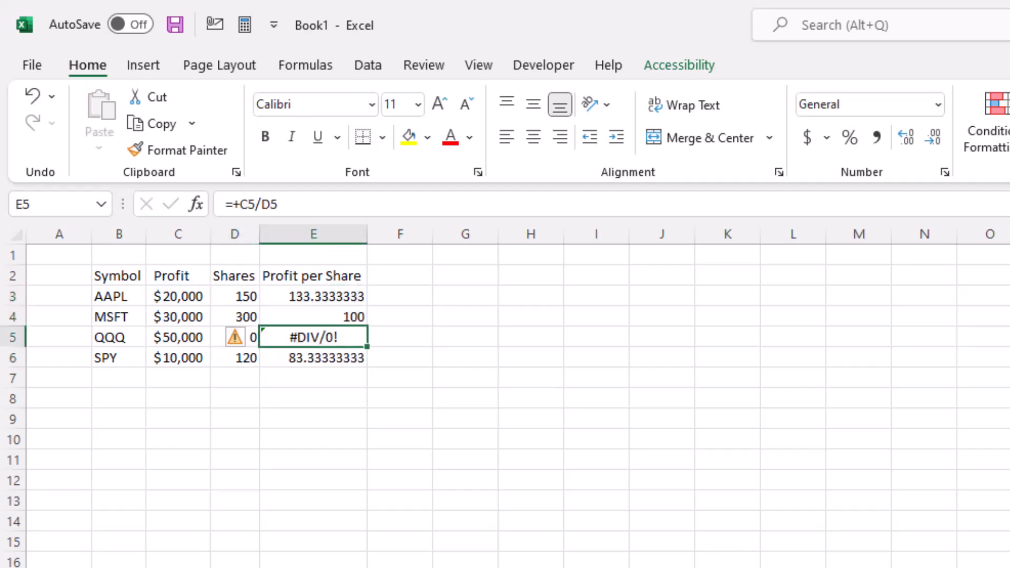
{"action": "key", "text": "Right"}
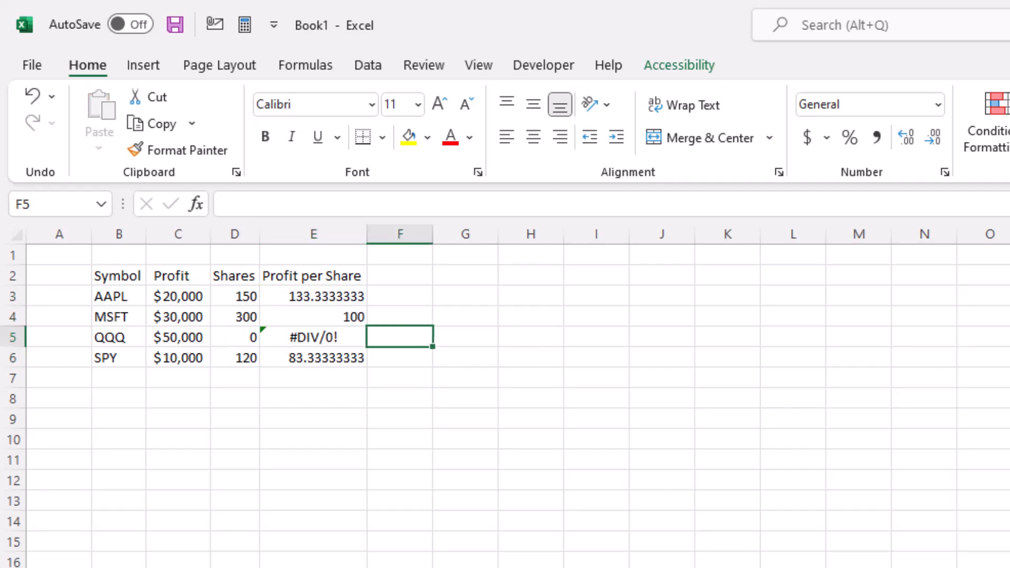
{"action": "key", "text": "Left"}
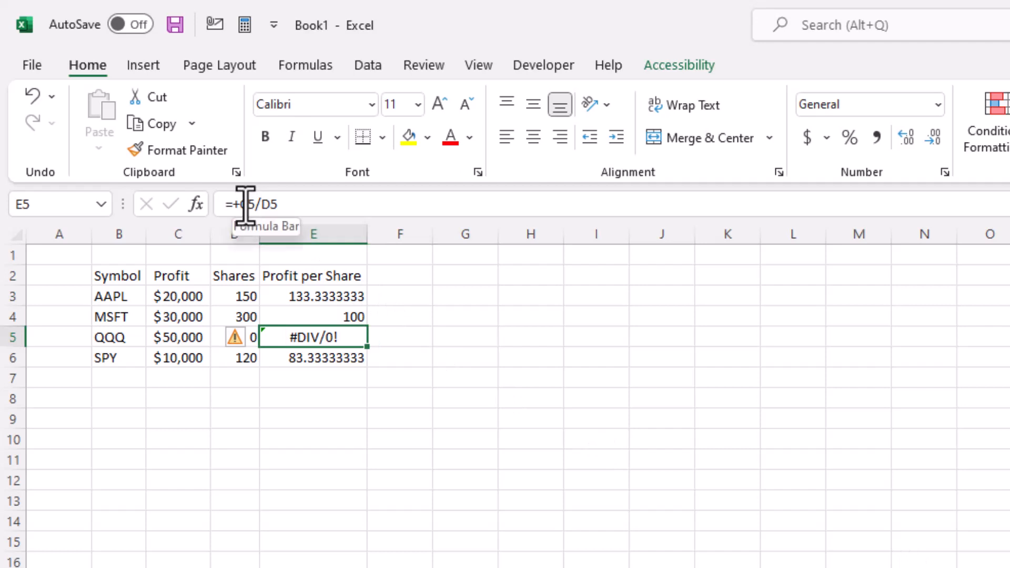
{"action": "key", "text": "Left"}
{"action": "type", "text": "100"}
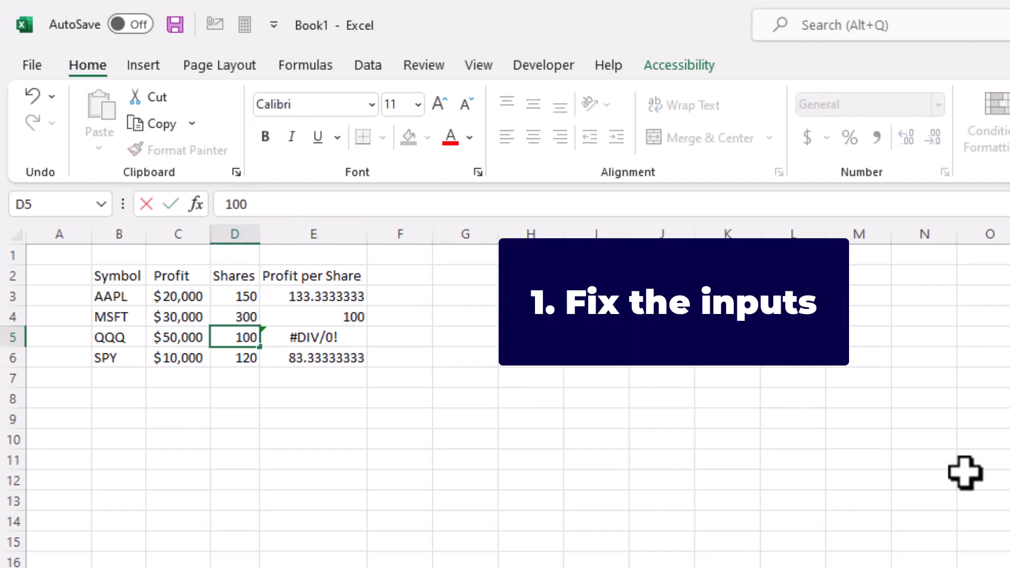
{"action": "key", "text": "Return"}
{"action": "key", "text": "Right"}
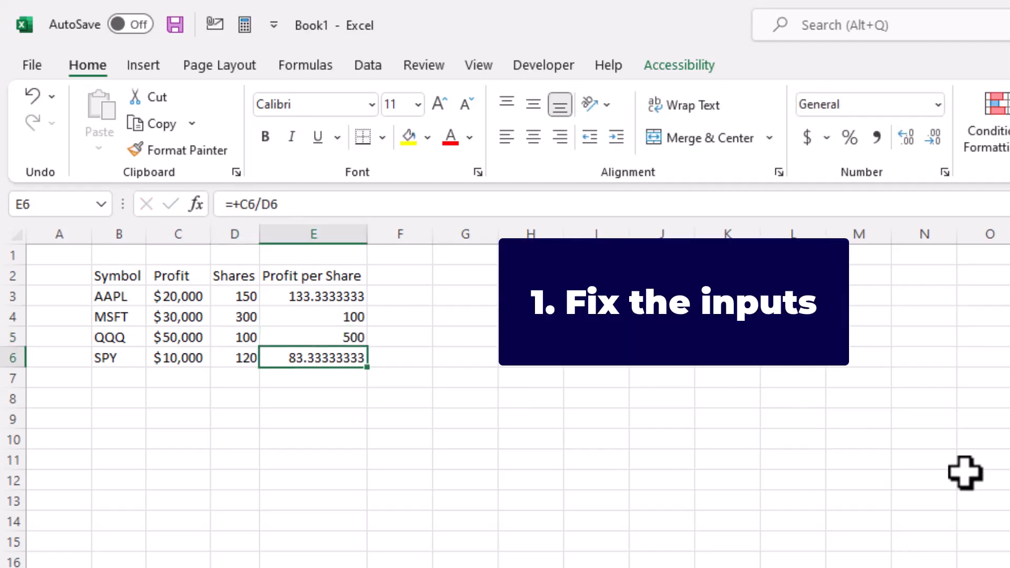
{"action": "key", "text": "ctrl+z"}
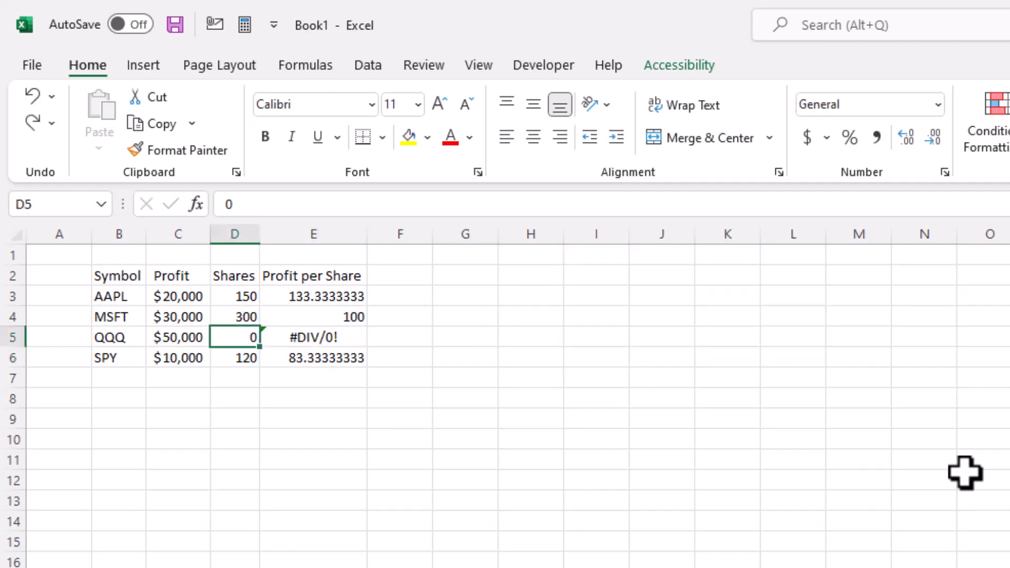
Step: Wrap the formula in E5 in IFERROR so it becomes =+IFERROR(C5/D5,0)
{"action": "key", "text": "Right"}
{"action": "left_click", "coordinate": [300, 203]}
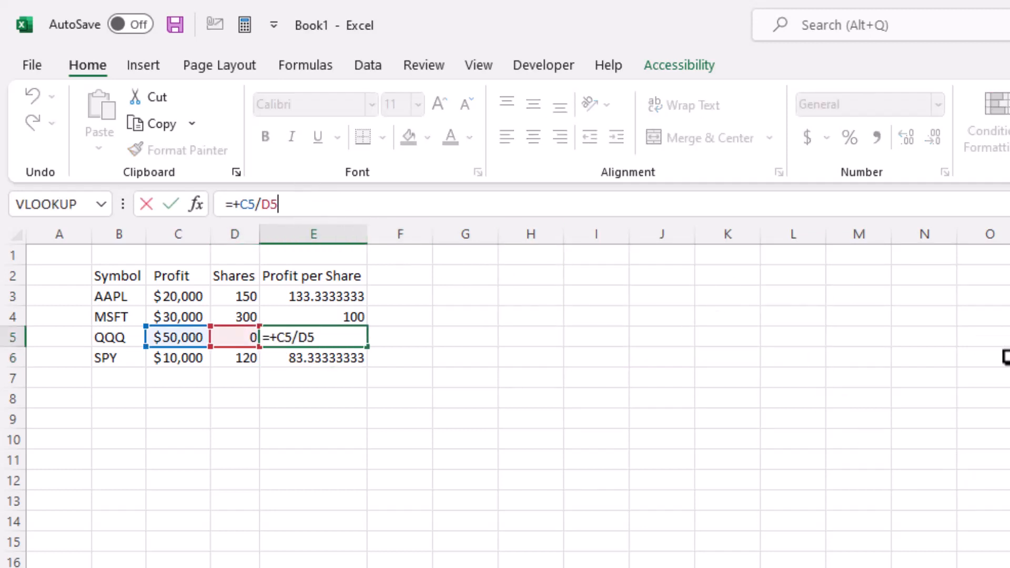
{"action": "key", "text": "Left"}
{"action": "key", "text": "Left"}
{"action": "key", "text": "Left"}
{"action": "key", "text": "Left"}
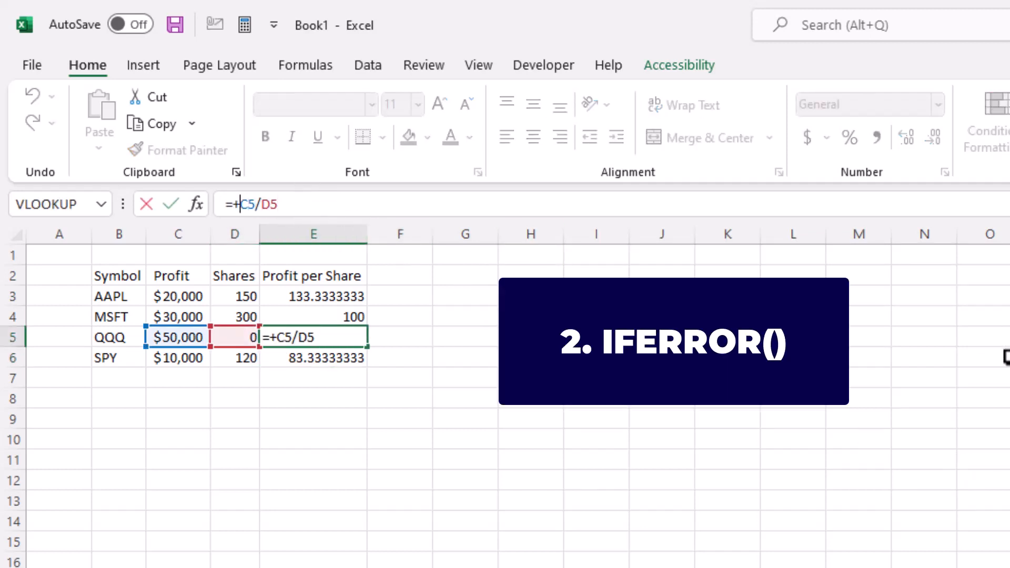
{"action": "type", "text": "IFERROR("}
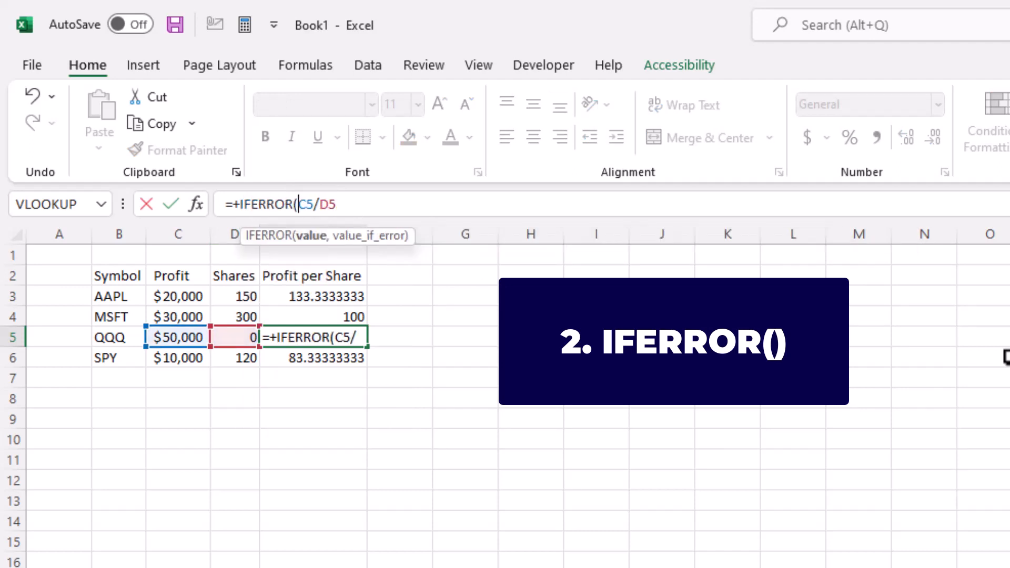
{"action": "key", "text": "Right"}
{"action": "key", "text": "Right"}
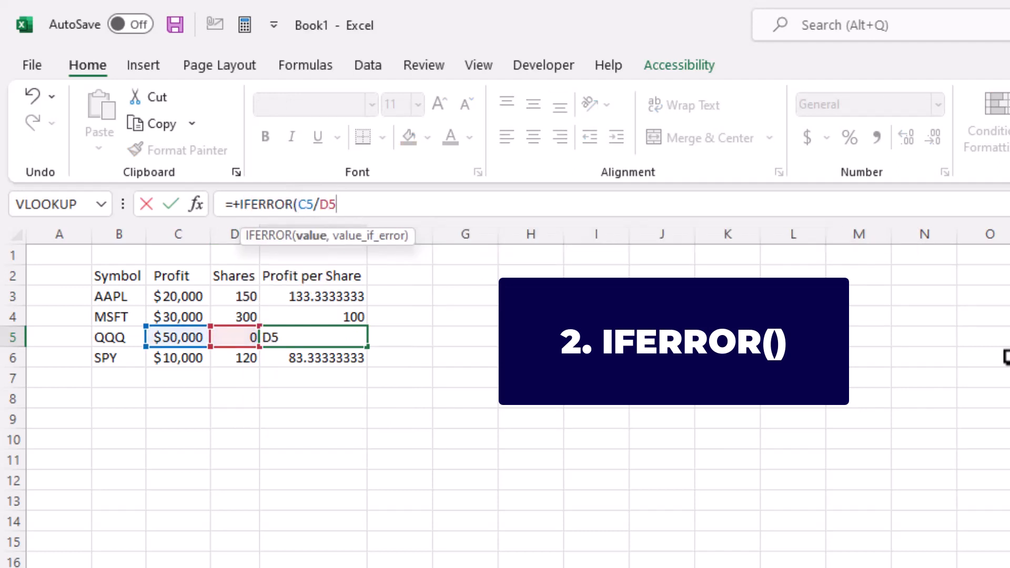
{"action": "type", "text": ","}
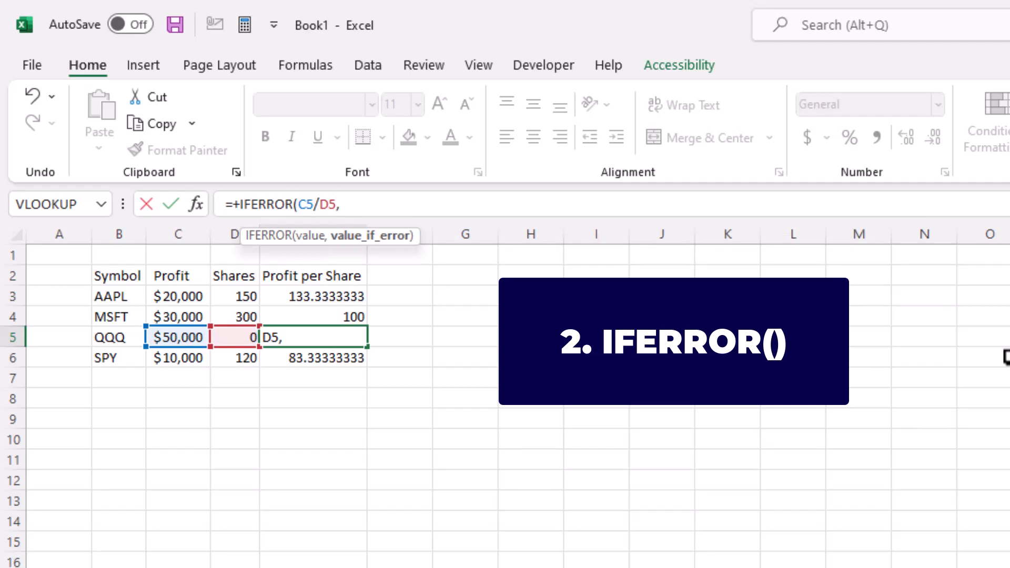
{"action": "type", "text": "0)"}
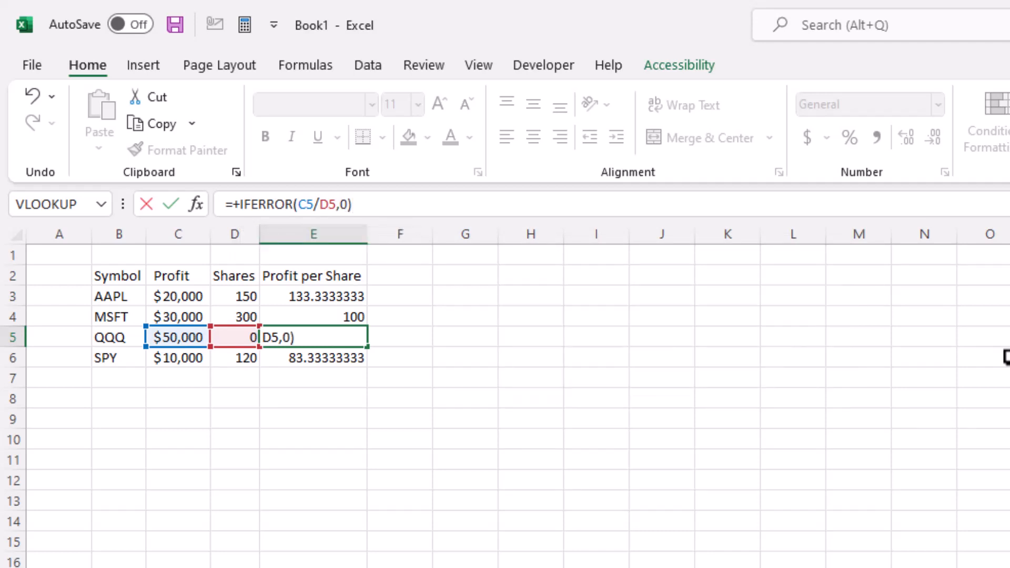
{"action": "key", "text": "Return"}
Step: Copy the IFERROR formula from E5 and paste it over E3:E6
{"action": "key", "text": "Up"}
{"action": "key", "text": "ctrl+c"}
{"action": "key", "text": "Up"}
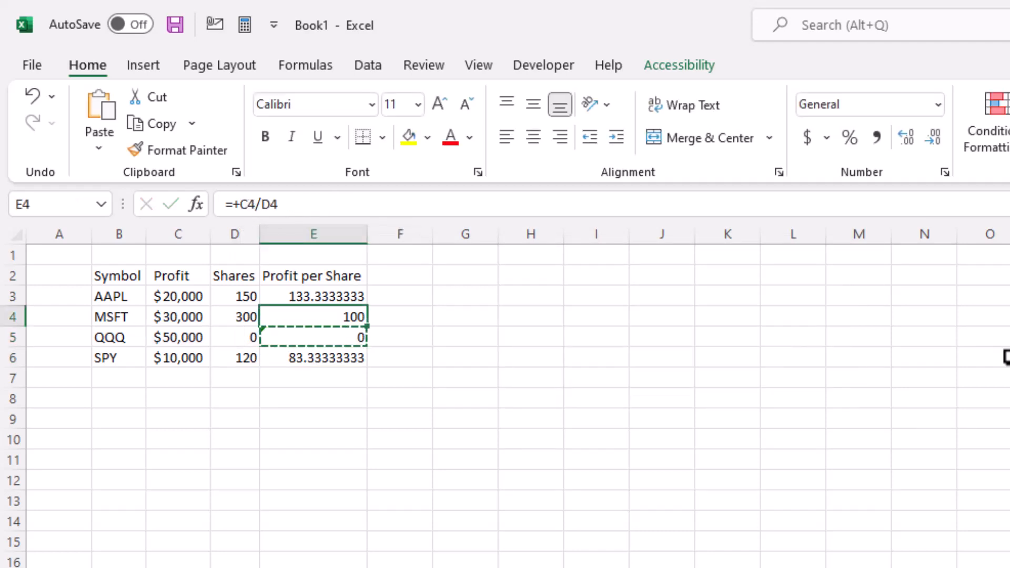
{"action": "key", "text": "Up"}
{"action": "key", "text": "shift+Down"}
{"action": "key", "text": "shift+Down"}
{"action": "key", "text": "shift+Down"}
{"action": "key", "text": "ctrl+v"}
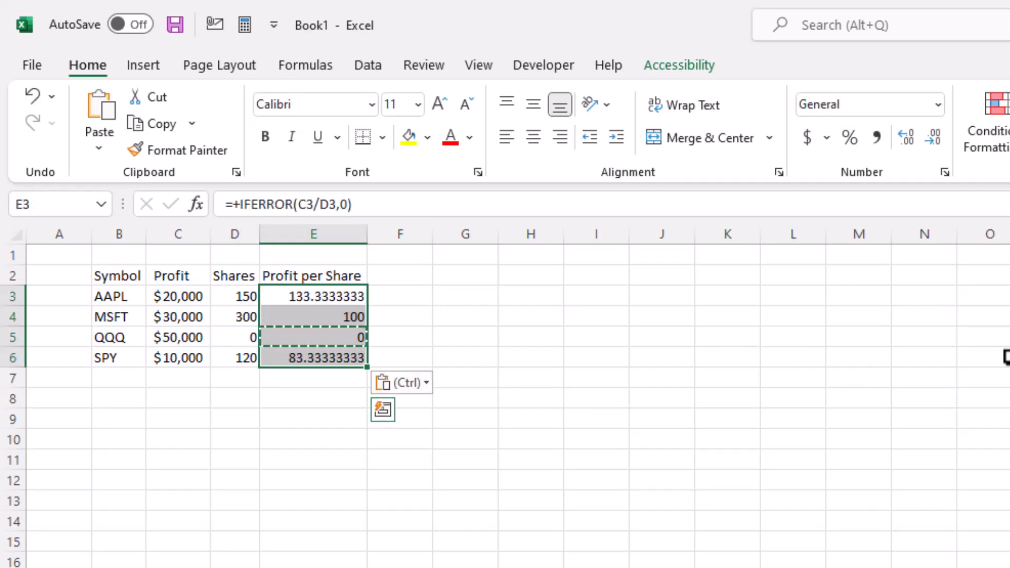
{"action": "key", "text": "Escape"}
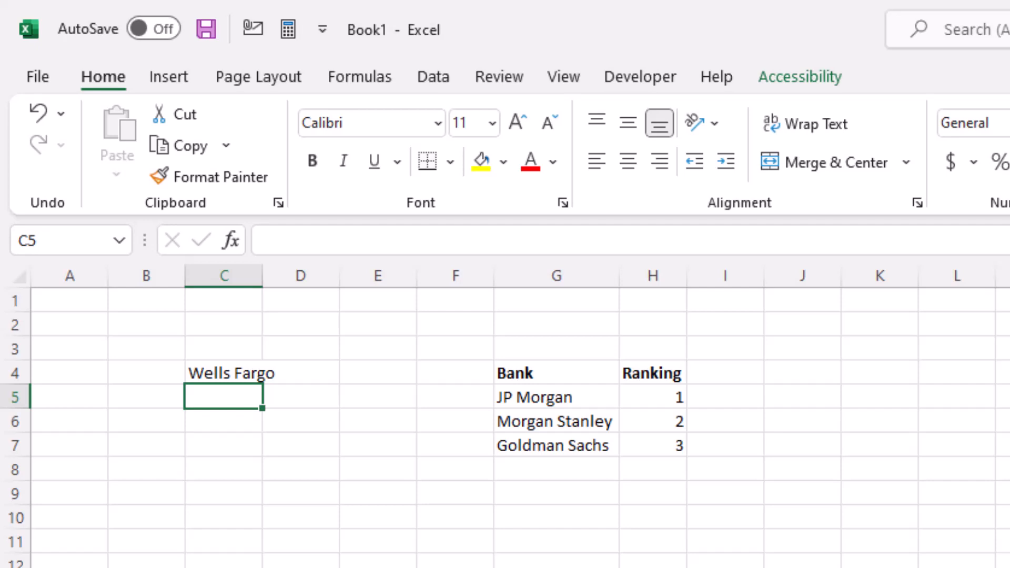
Step: Enter =VLOOKUP(C4,$G$4:$H$7,2,0) in C5 to look up the bank in C4 within the ranking table
{"action": "type", "text": "=VLOOKUP("}
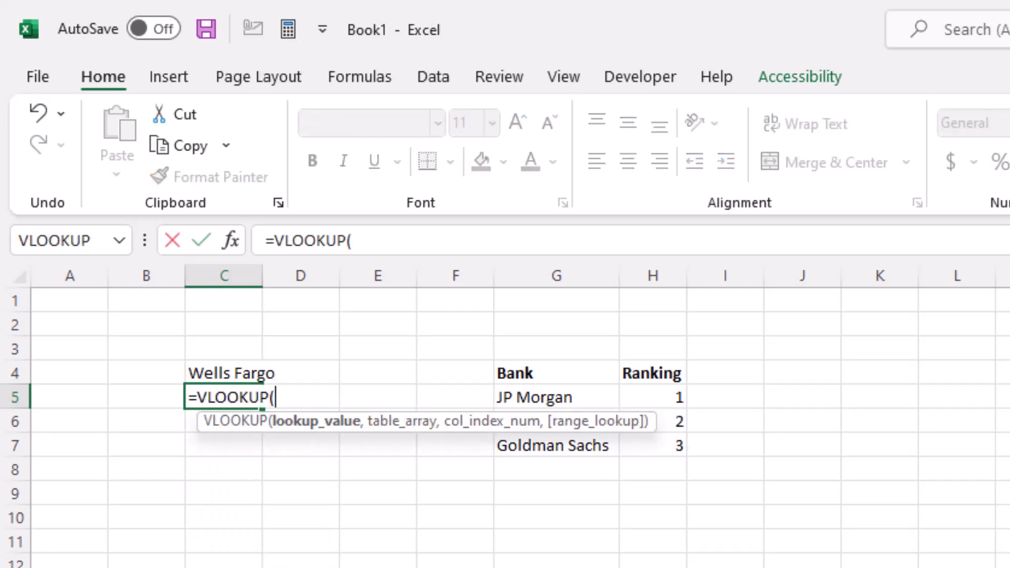
{"action": "left_click", "coordinate": [259, 374]}
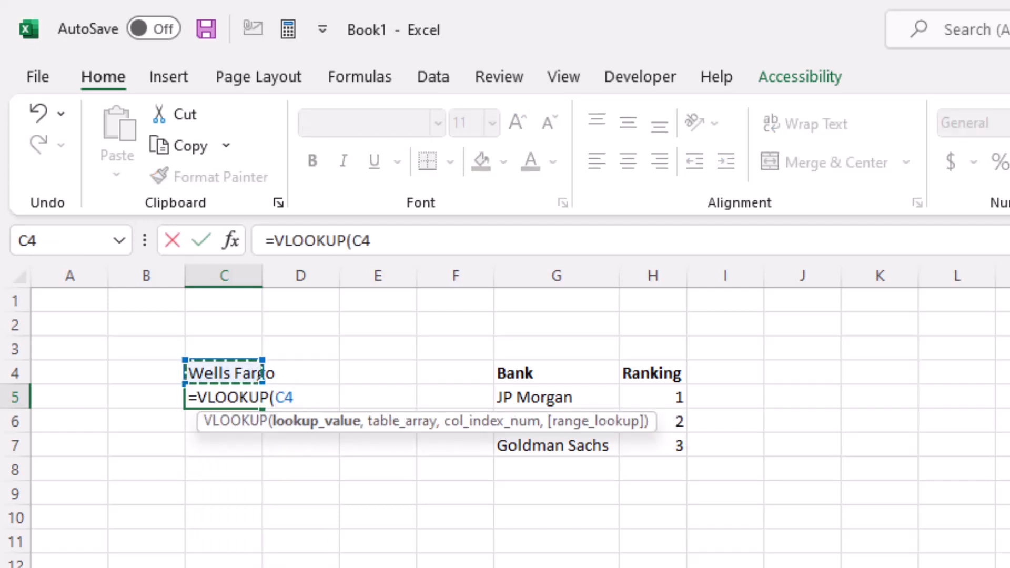
{"action": "type", "text": ","}
{"action": "key", "text": "Right"}
{"action": "key", "text": "Right"}
{"action": "key", "text": "Right"}
{"action": "key", "text": "Right"}
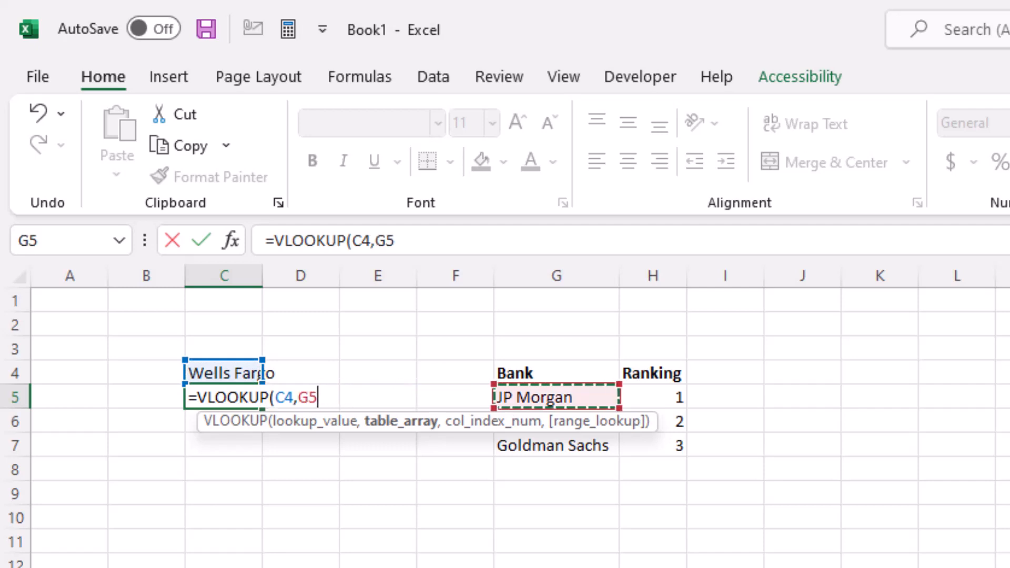
{"action": "key", "text": "Up"}
{"action": "key", "text": "shift+Right"}
{"action": "key", "text": "shift+Down"}
{"action": "key", "text": "shift+Down"}
{"action": "key", "text": "shift+Down"}
{"action": "key", "text": "F4"}
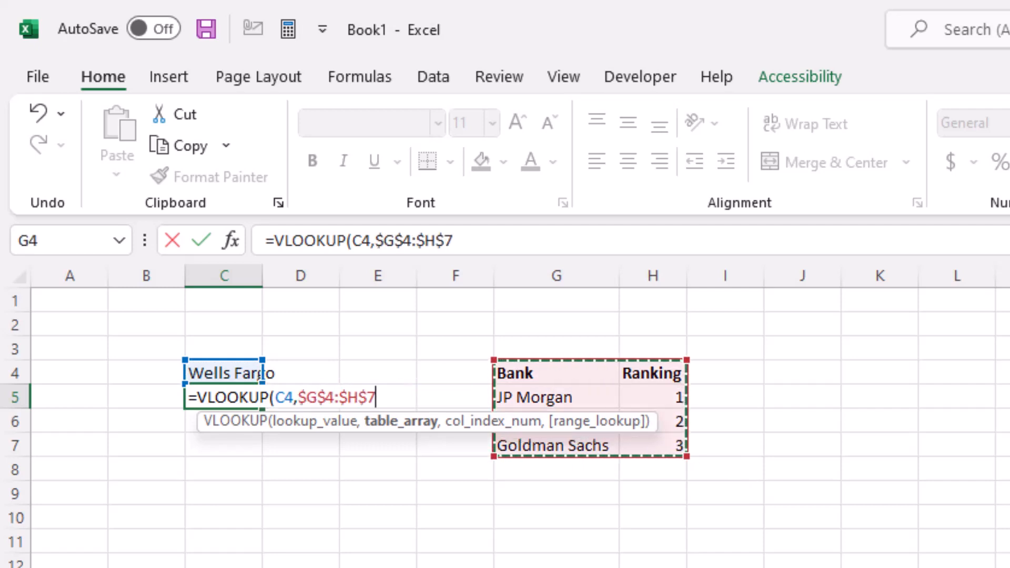
{"action": "left_click", "coordinate": [514, 243]}
{"action": "type", "text": ","}
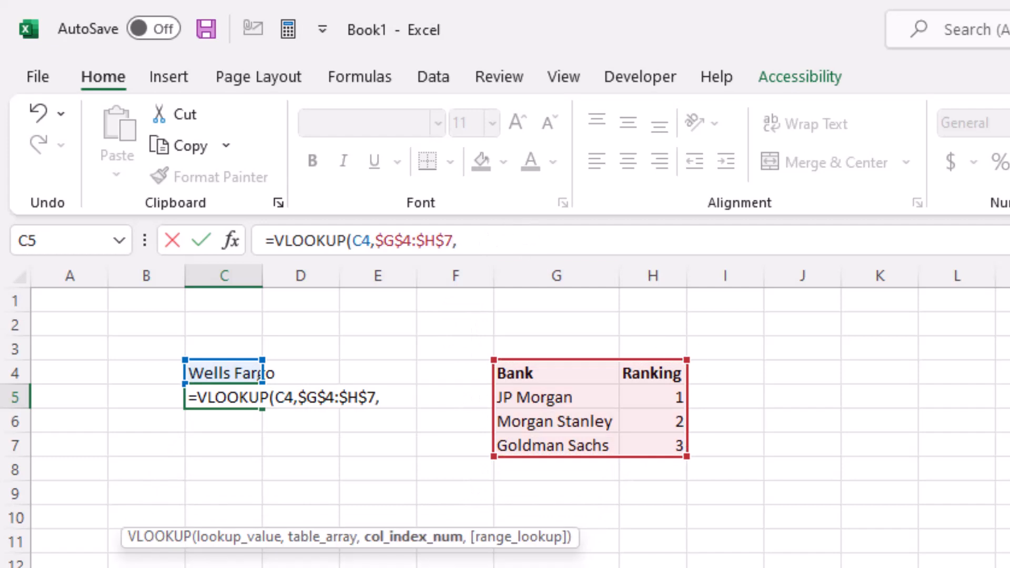
{"action": "type", "text": "2,0)"}
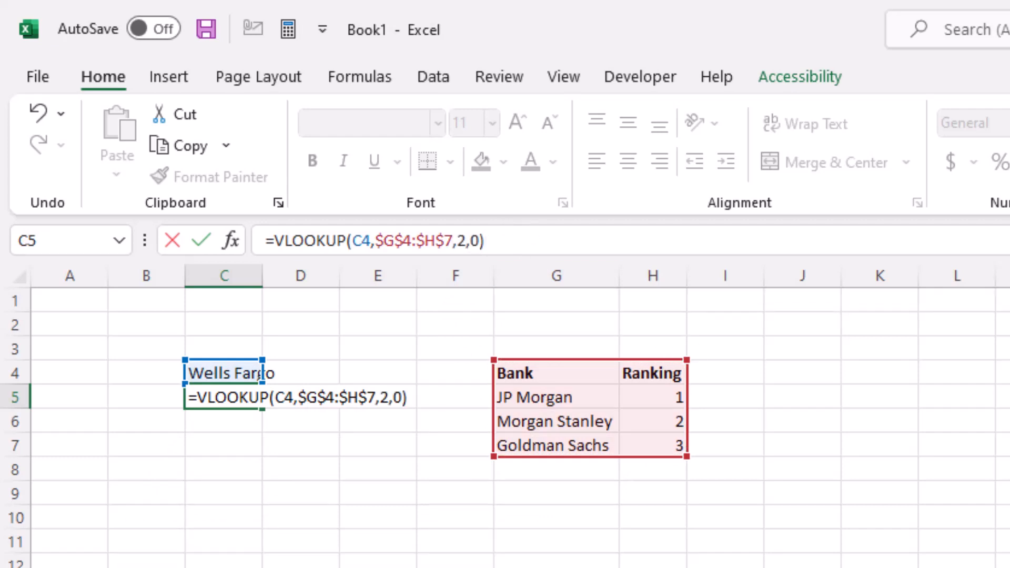
{"action": "key", "text": "Return"}
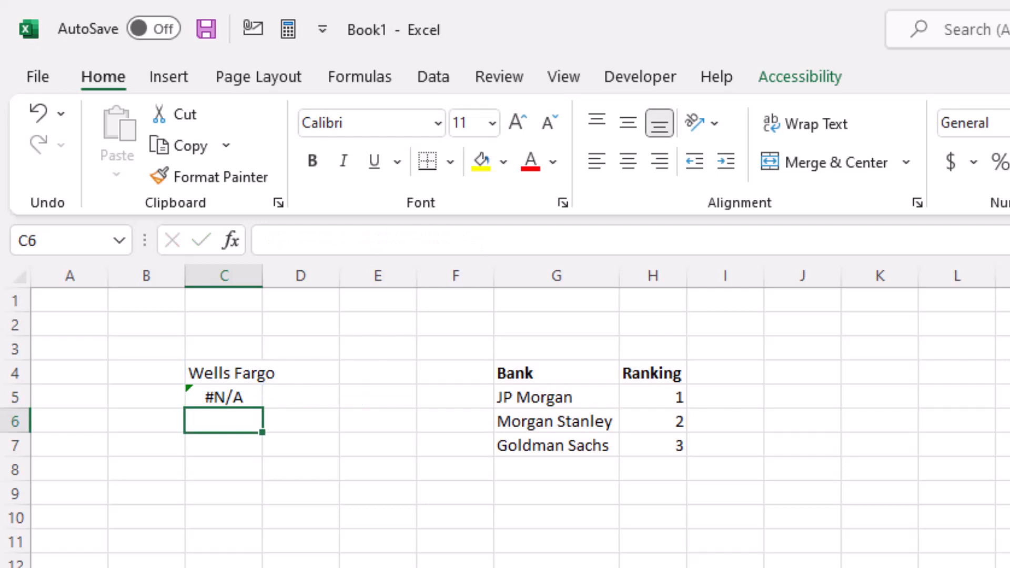
Step: Wrap C5's VLOOKUP in IFERROR returning "Not Found" when the lookup fails
{"action": "left_click", "coordinate": [219, 397]}
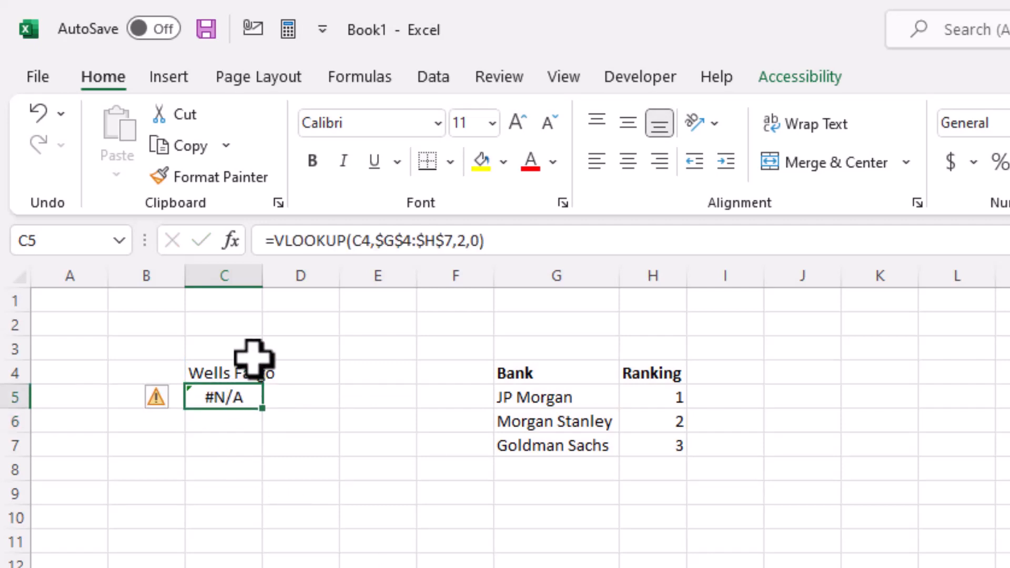
{"action": "left_click", "coordinate": [276, 236]}
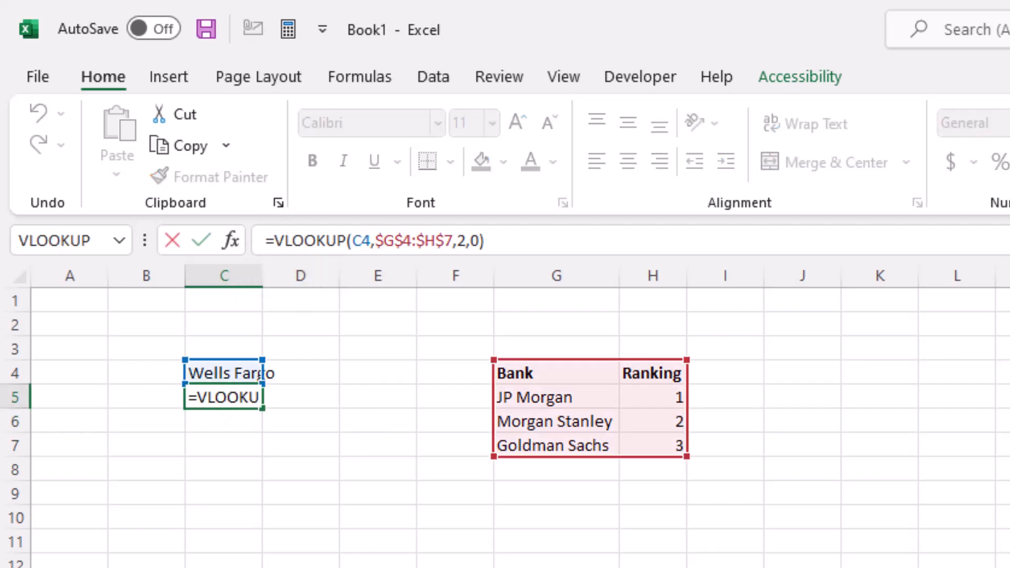
{"action": "type", "text": "IFERROR("}
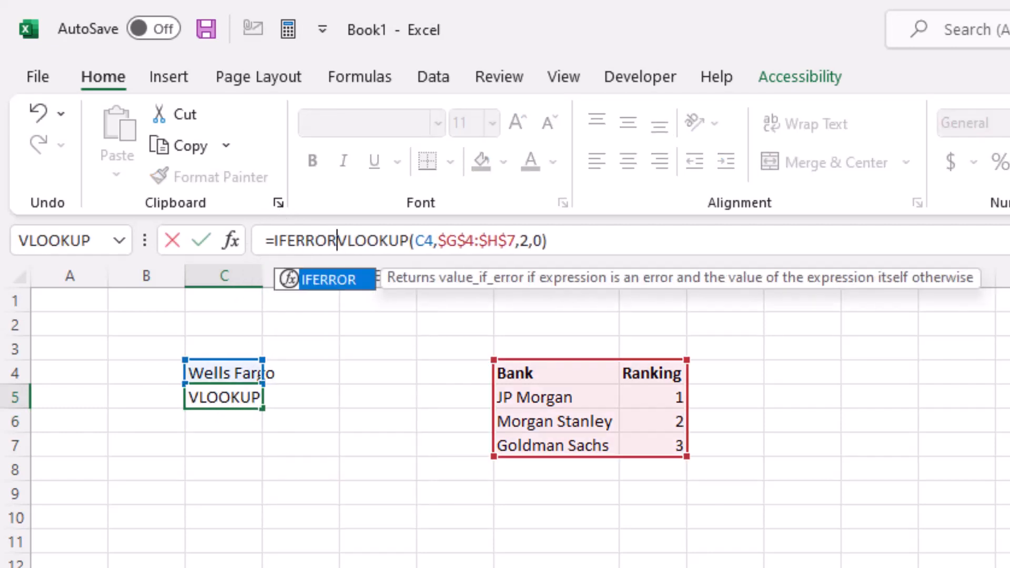
{"action": "key", "text": "End"}
{"action": "type", "text": ","}
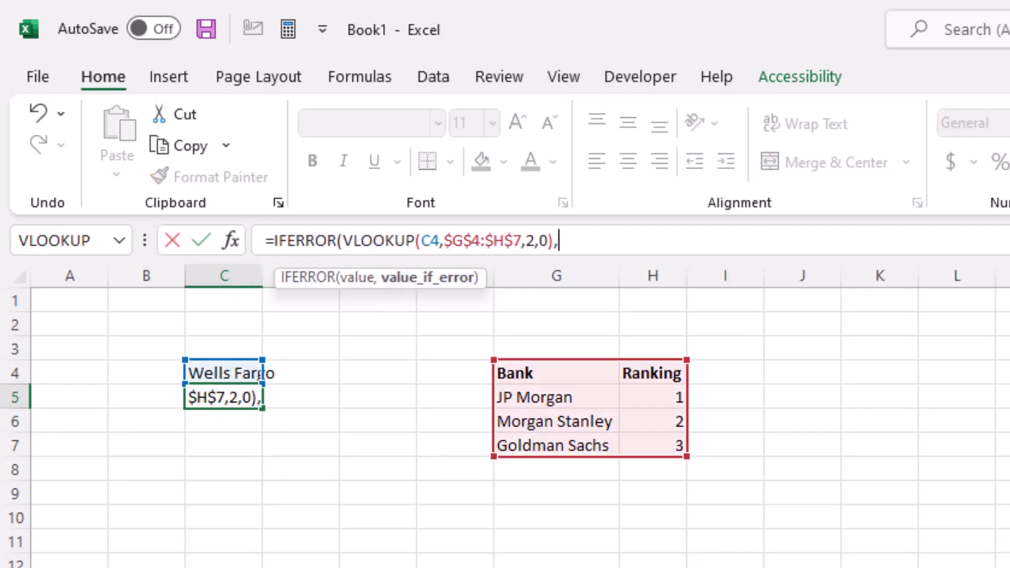
{"action": "type", "text": "\""}
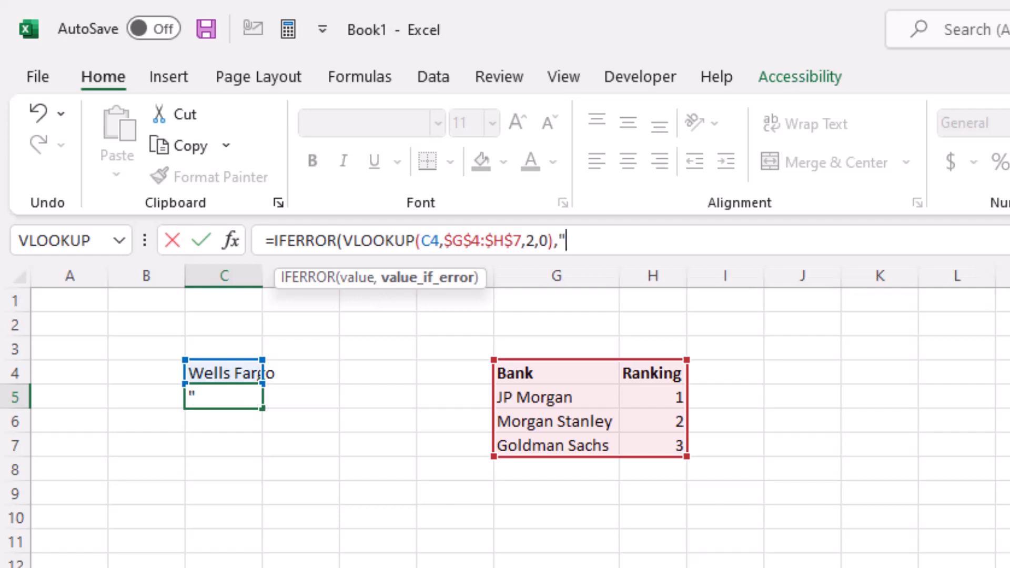
{"action": "type", "text": "Not Found"}
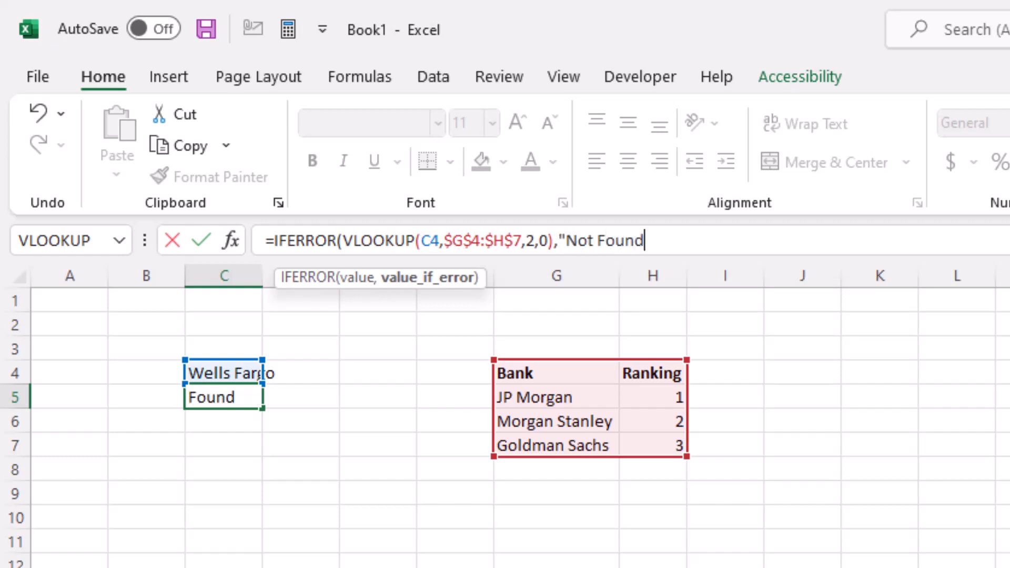
{"action": "type", "text": "\")"}
{"action": "key", "text": "Return"}
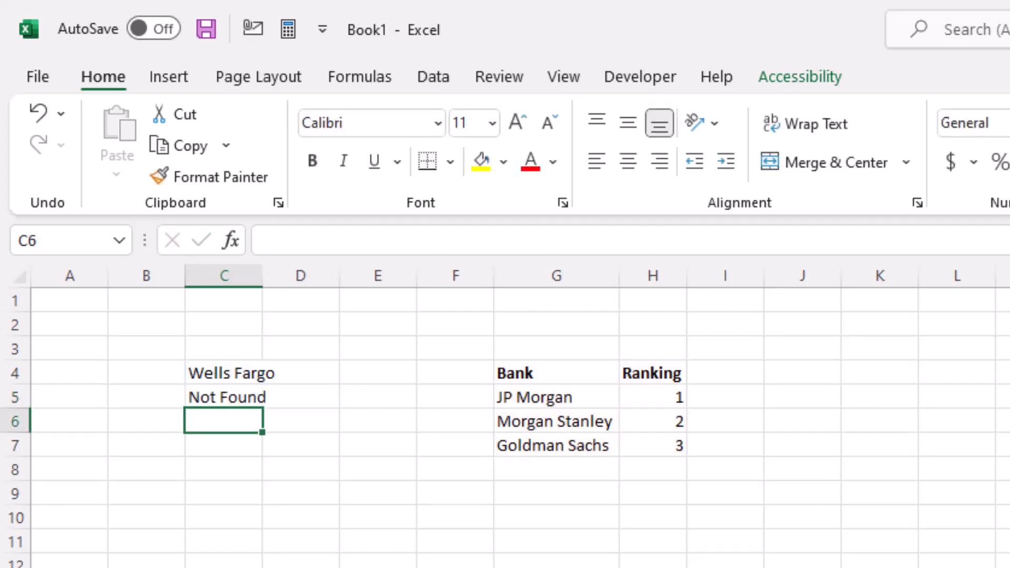
Step: Change the lookup bank in C4 to Goldman Sachs
{"action": "left_click", "coordinate": [240, 373]}
{"action": "left_click_drag", "start_coordinate": [447, 238], "coordinate": [207, 226]}
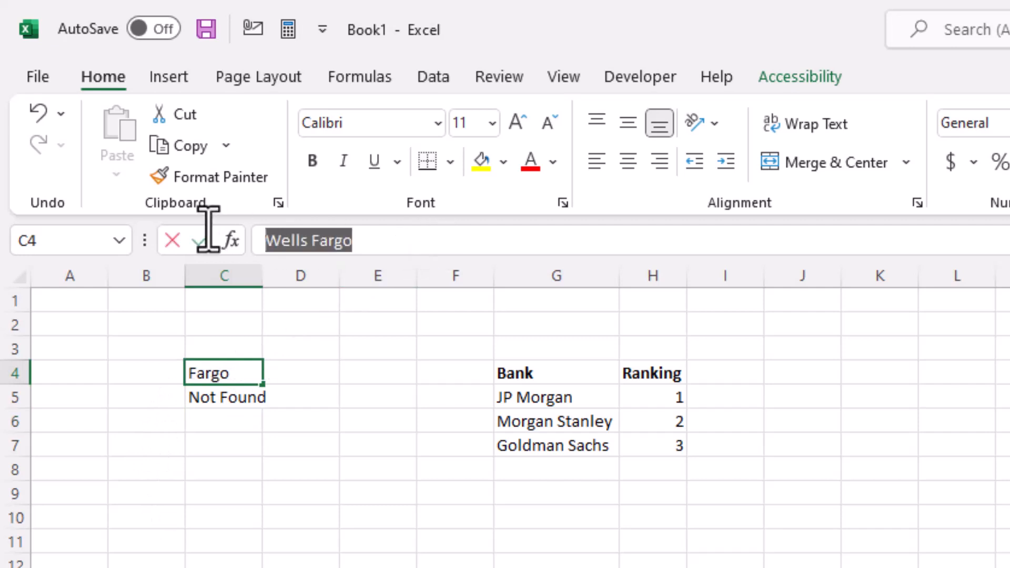
{"action": "type", "text": "Goldma"}
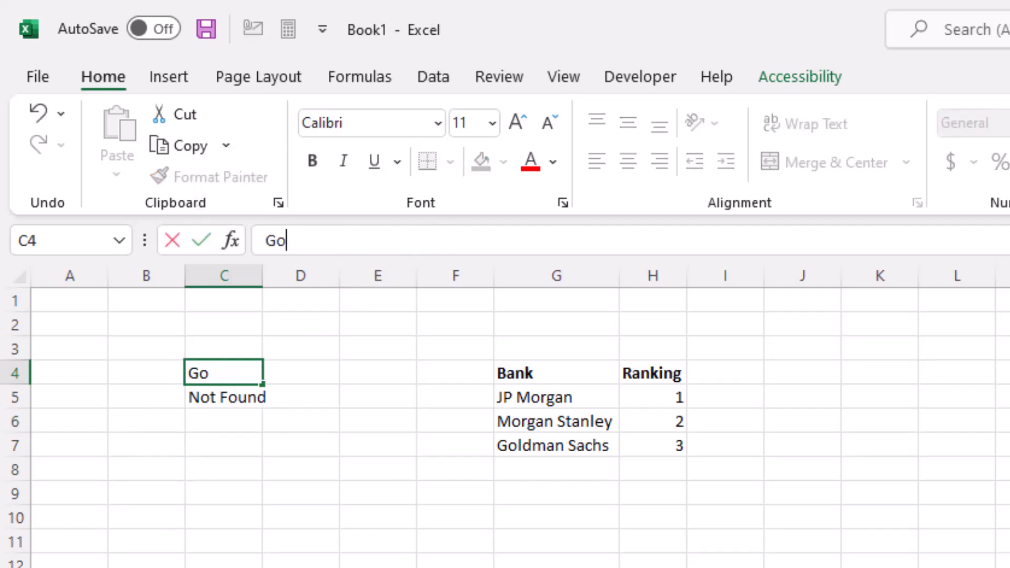
{"action": "type", "text": "n Sachs"}
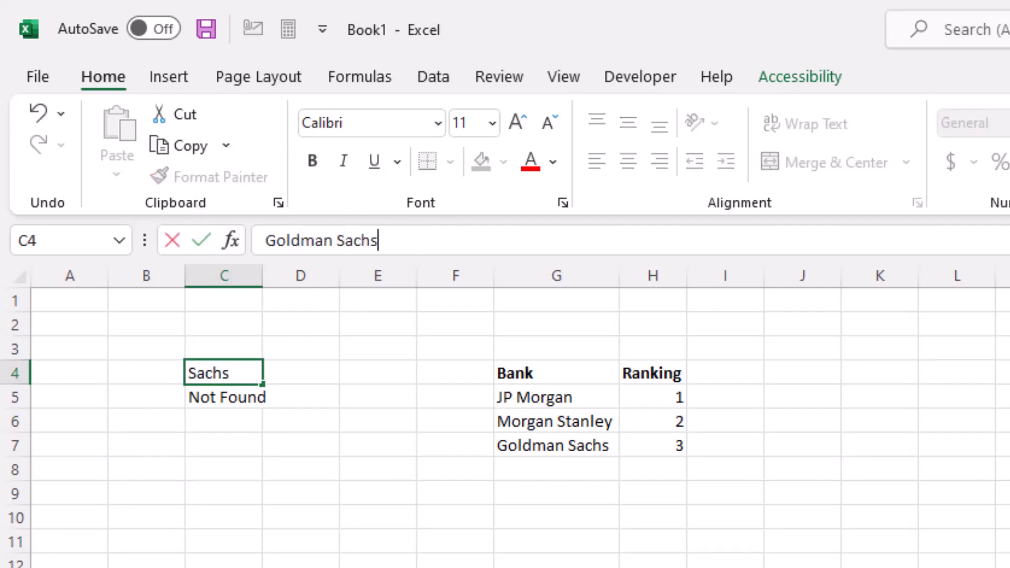
{"action": "key", "text": "Return"}
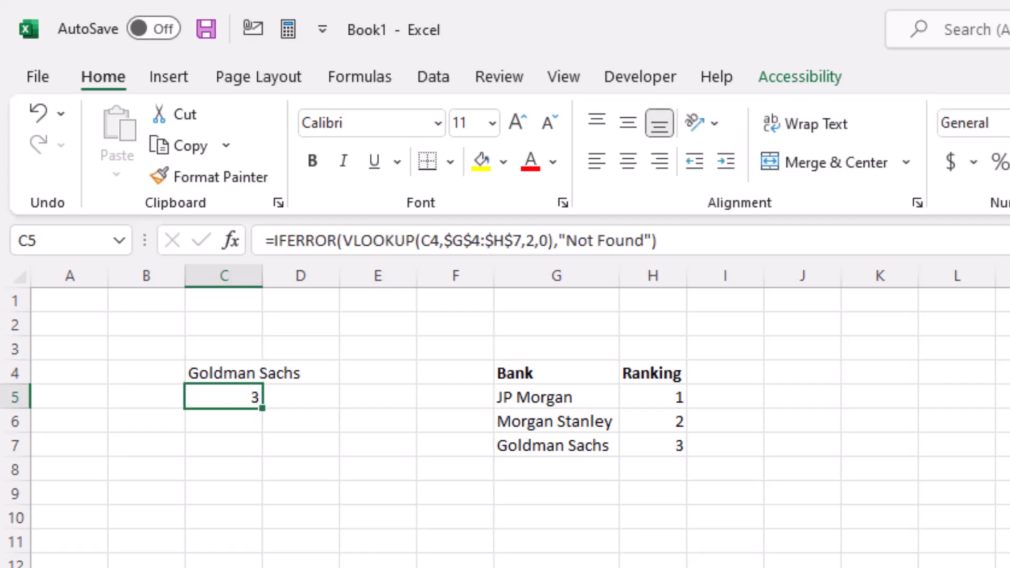
Step: Set the VLOOKUP column index in C5's formula to 3
{"action": "left_click", "coordinate": [531, 241]}
{"action": "key", "text": "BackSpace"}
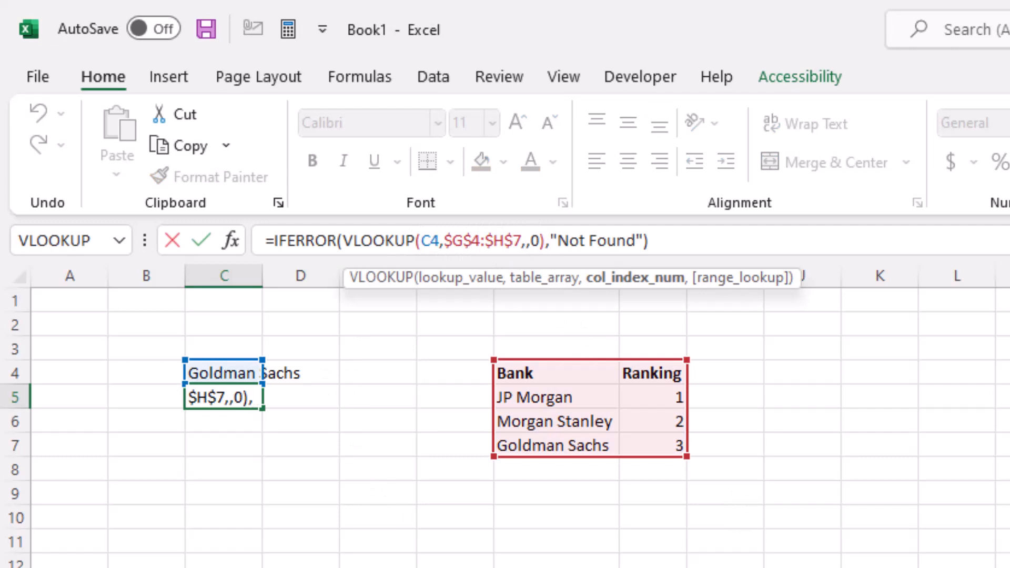
{"action": "type", "text": "3"}
{"action": "key", "text": "Return"}
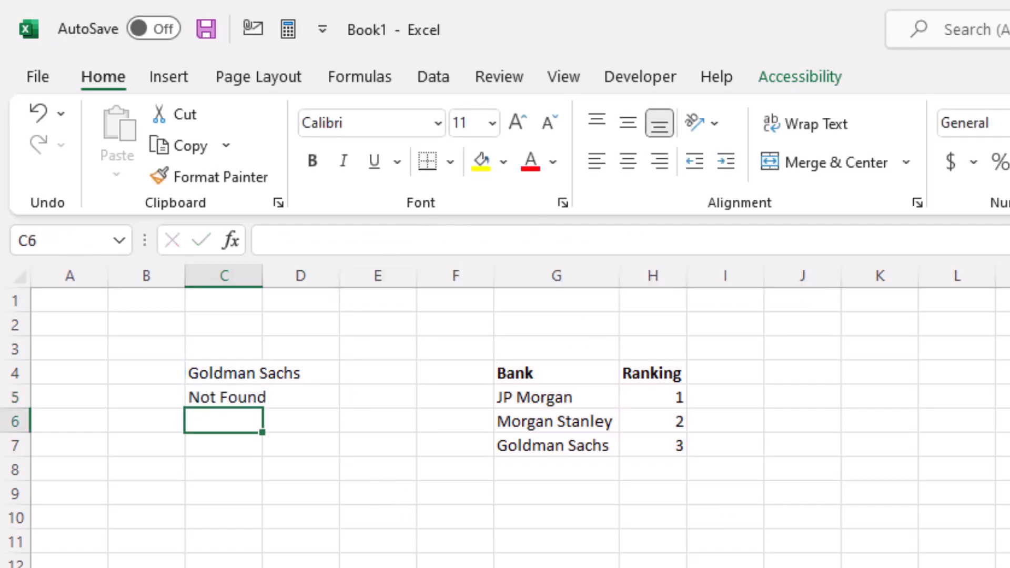
Step: Replace IFERROR with IFNA in C5's formula, keeping the "Not Found" fallback
{"action": "key", "text": "Up"}
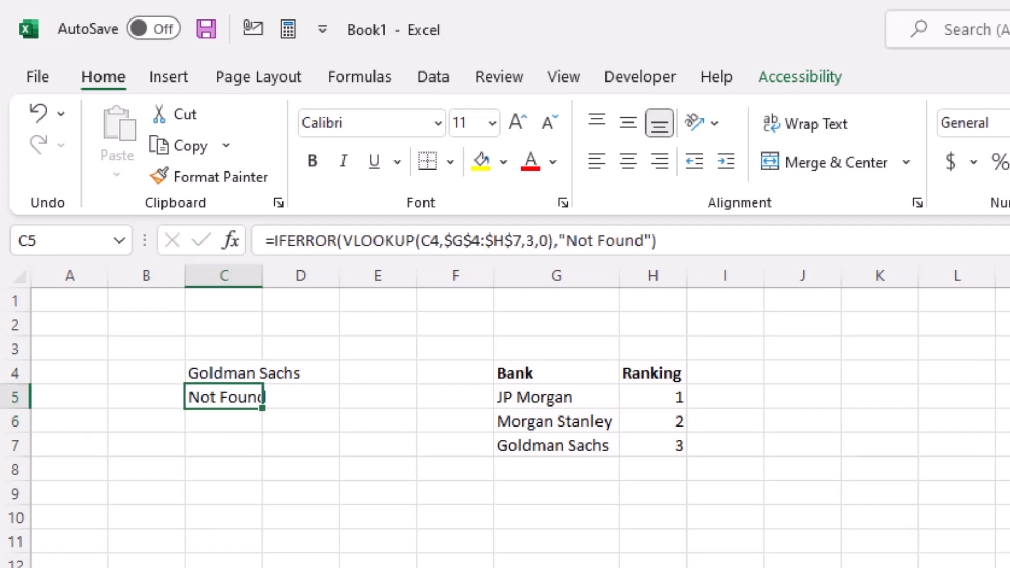
{"action": "left_click", "coordinate": [286, 243]}
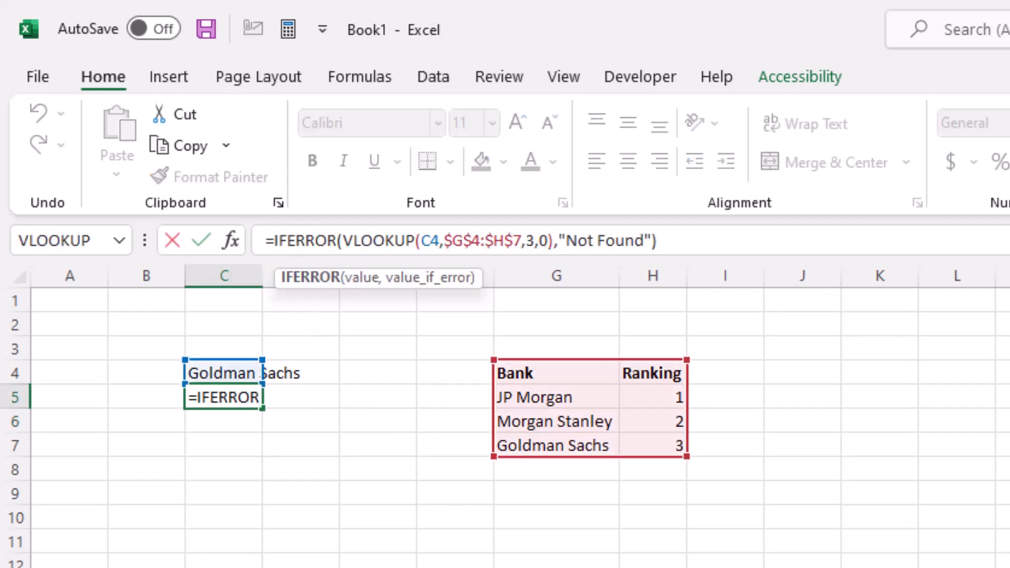
{"action": "key", "text": "shift+Right"}
{"action": "key", "text": "shift+Right"}
{"action": "key", "text": "shift+Right"}
{"action": "key", "text": "shift+Right"}
{"action": "key", "text": "shift+Right"}
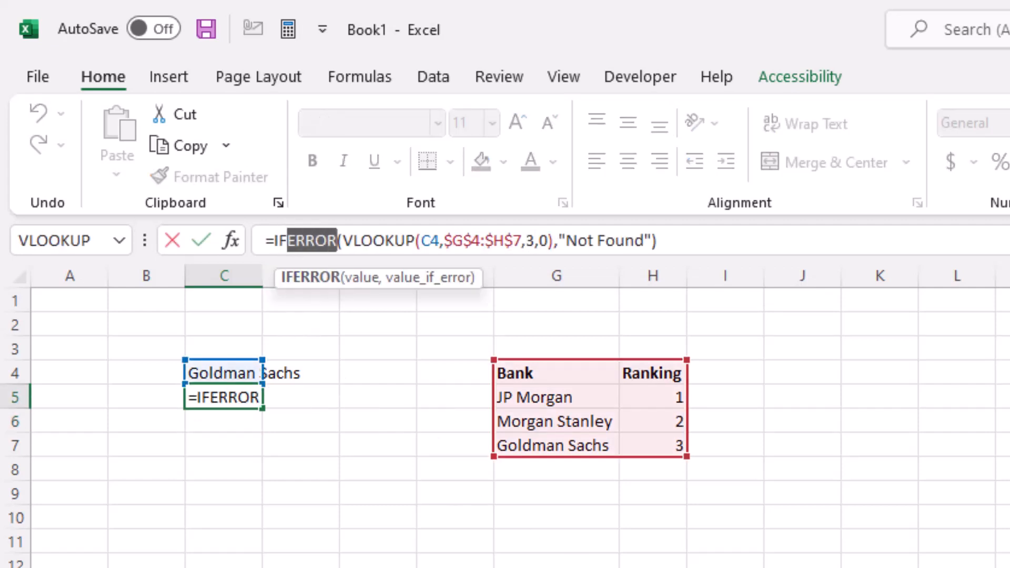
{"action": "type", "text": "NA"}
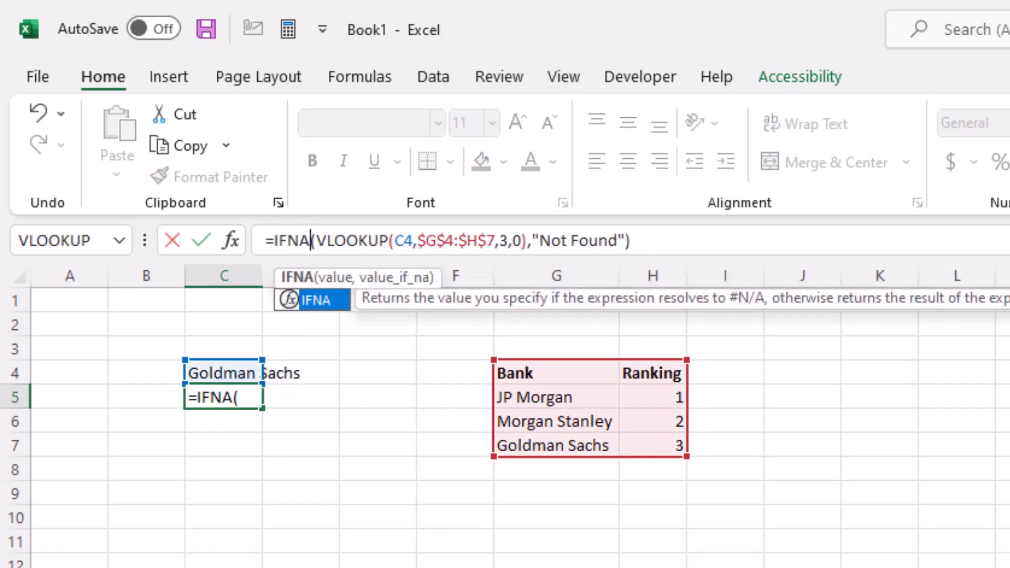
{"action": "key", "text": "Return"}
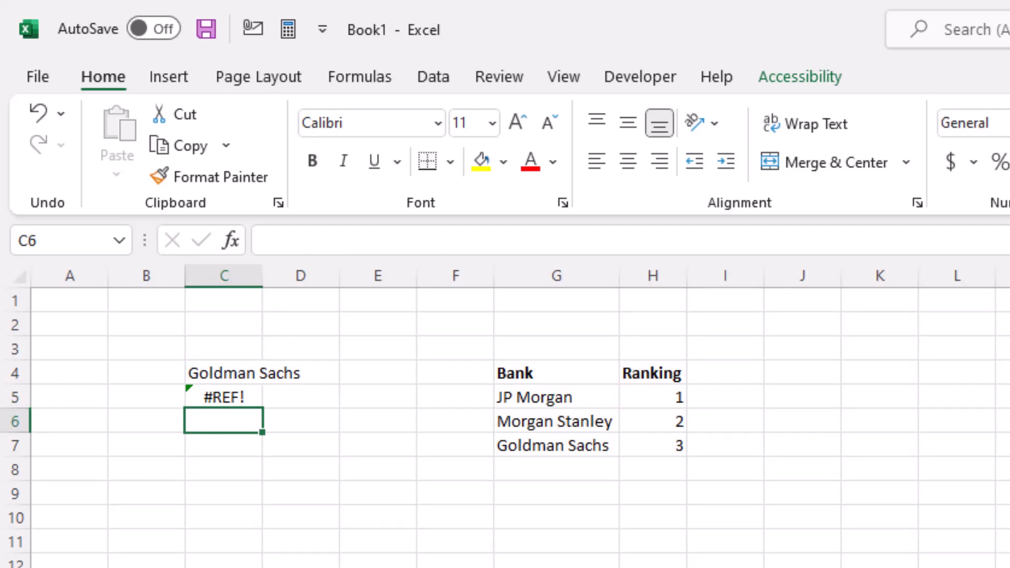
{"action": "type", "text": "=IF"}
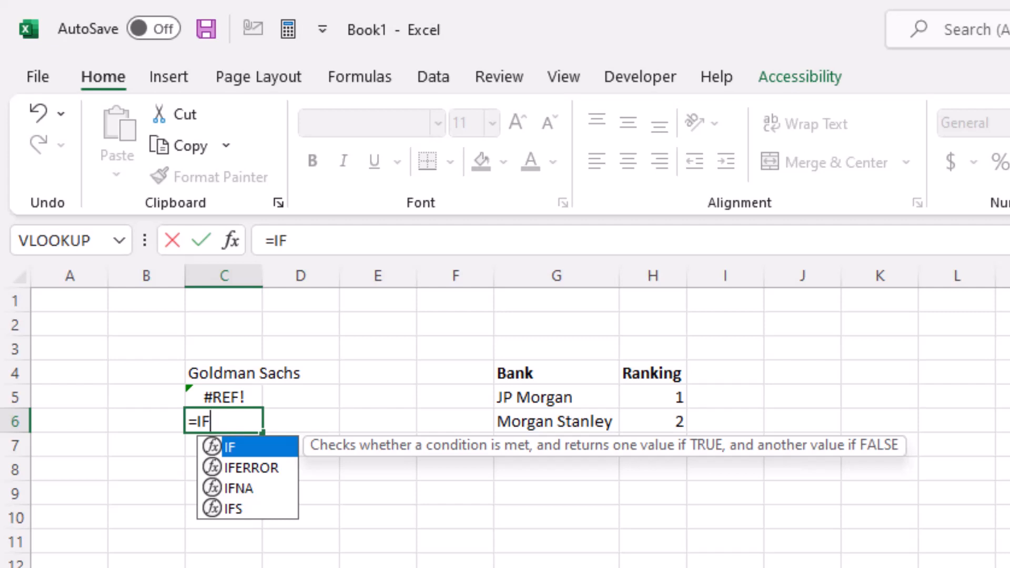
{"action": "key", "text": "Escape"}
{"action": "key", "text": "Escape"}
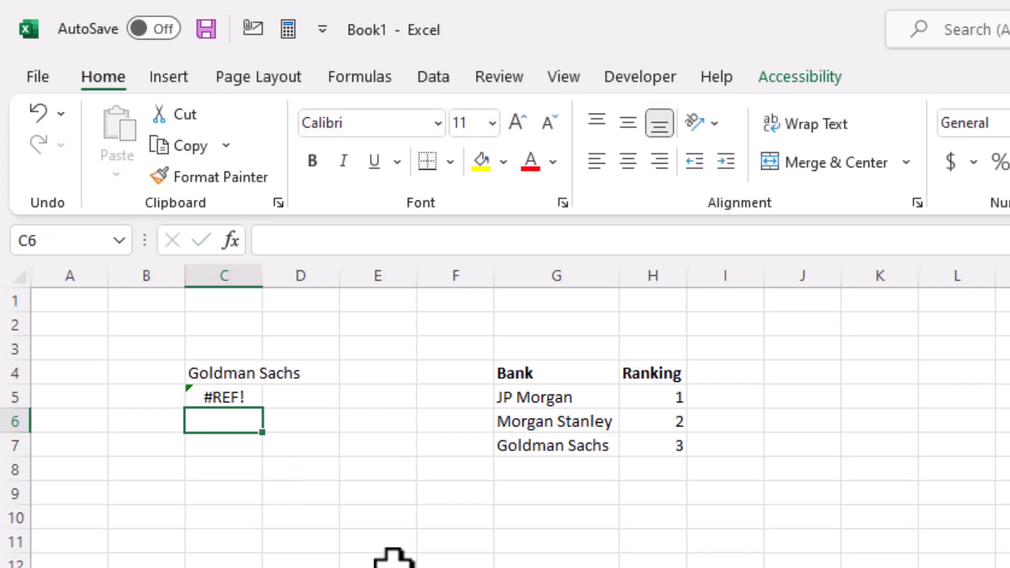
Step: Change the lookup bank in C4 back to Wells Fargo
{"action": "left_click", "coordinate": [236, 374]}
{"action": "type", "text": "We"}
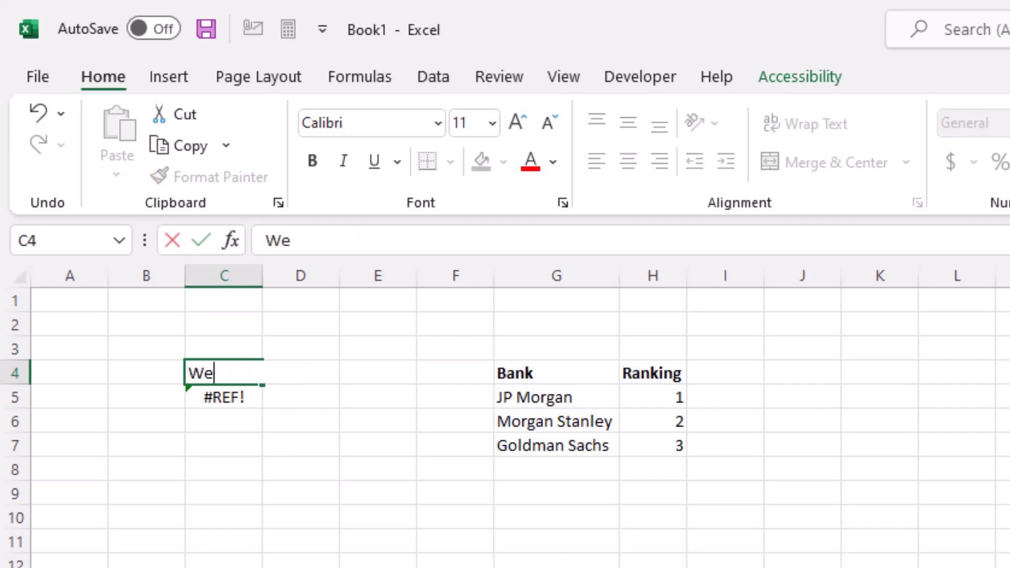
{"action": "type", "text": "lls Fargo"}
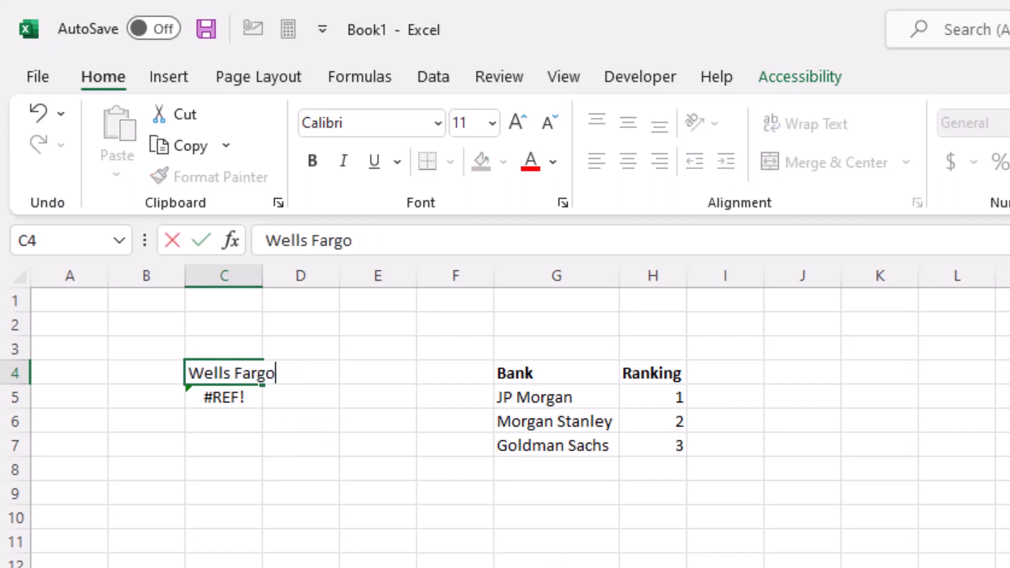
{"action": "key", "text": "Return"}
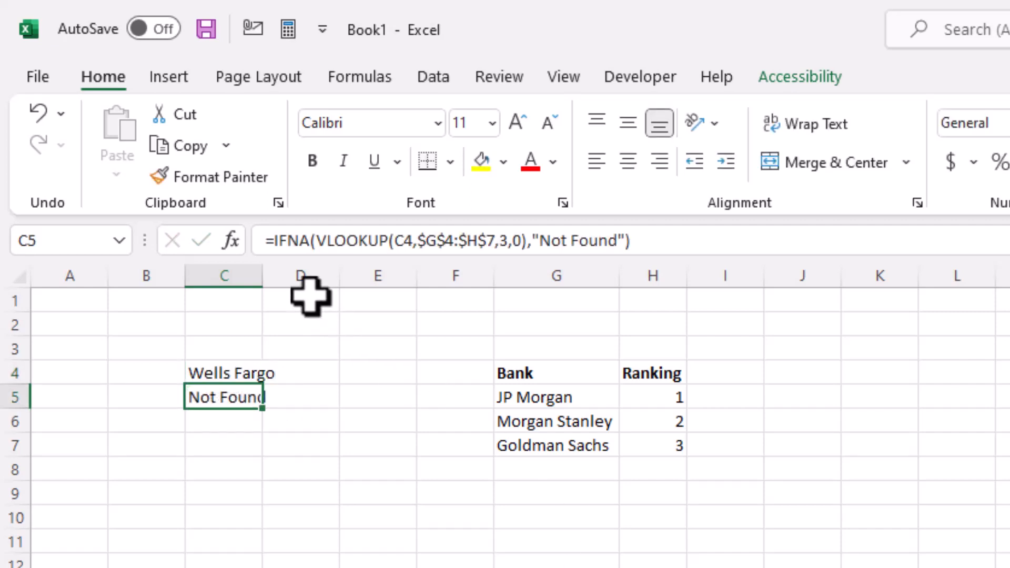
Step: Replace C5's formula with an XLOOKUP that looks up C4 in $G$4:$G$7 and returns from $H$4:$H$7
{"action": "left_click_drag", "start_coordinate": [279, 240], "coordinate": [647, 241]}
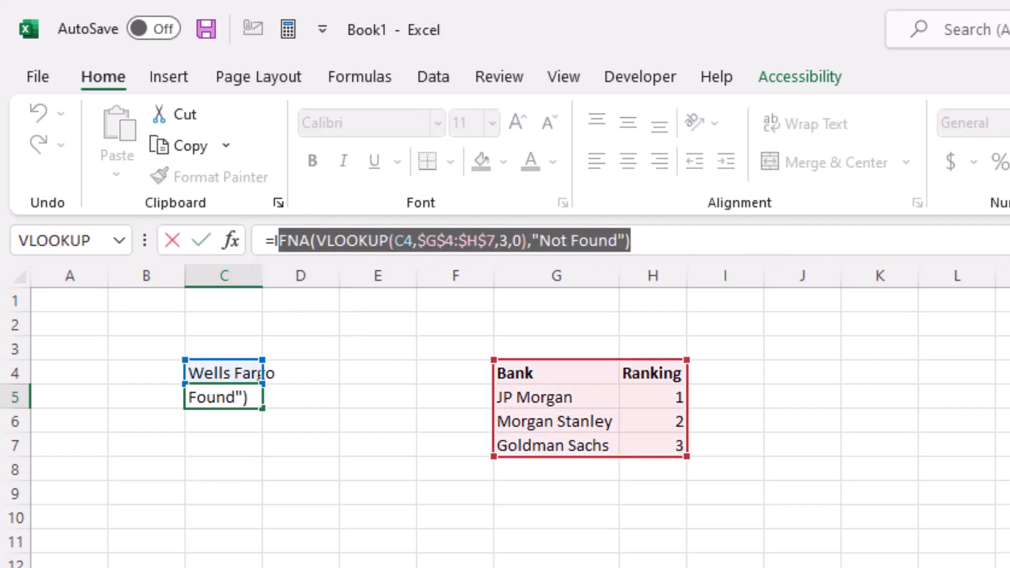
{"action": "key", "text": "Delete"}
{"action": "key", "text": "BackSpace"}
{"action": "type", "text": "XLOO"}
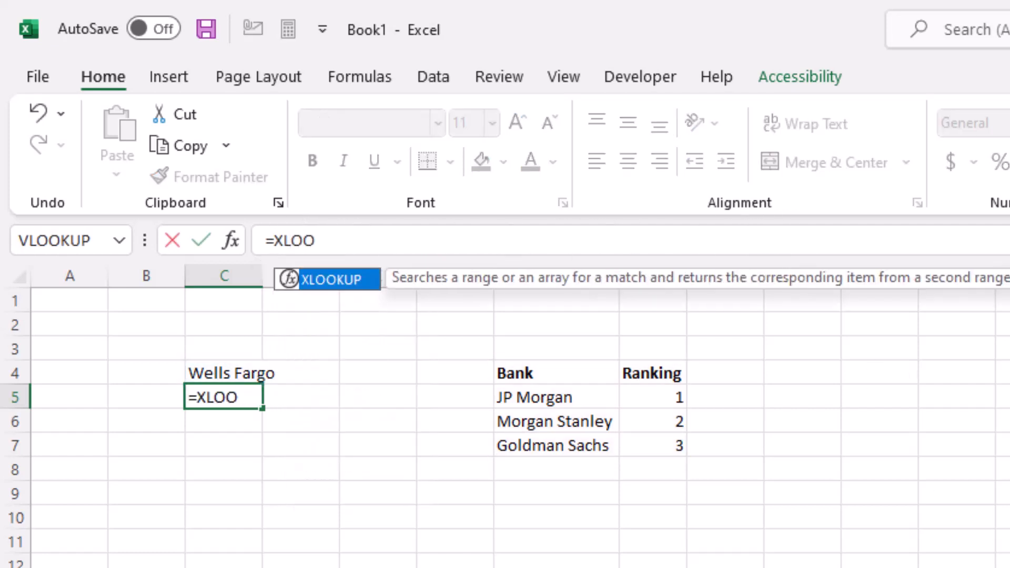
{"action": "type", "text": "KUP("}
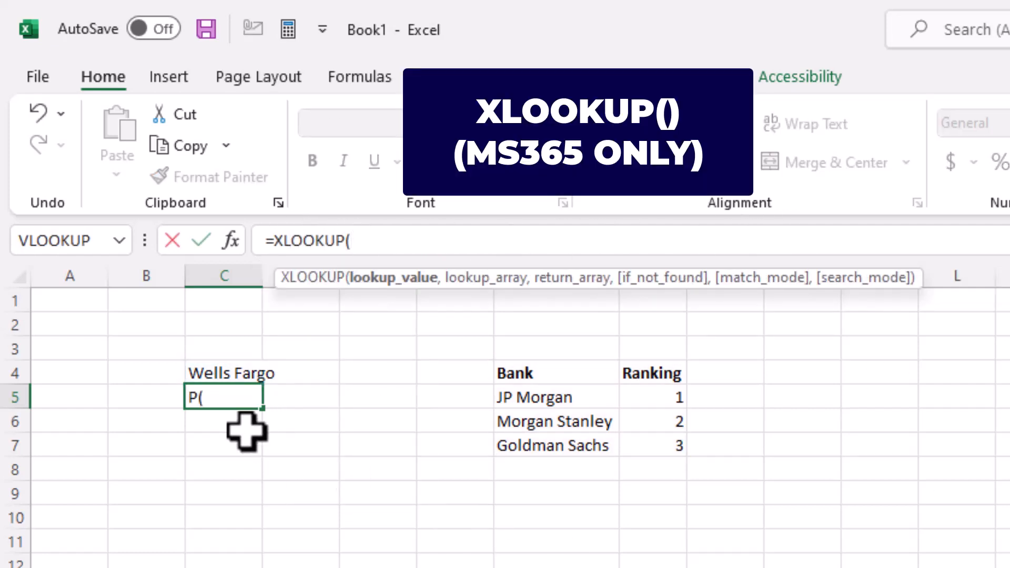
{"action": "left_click", "coordinate": [209, 375]}
{"action": "type", "text": ","}
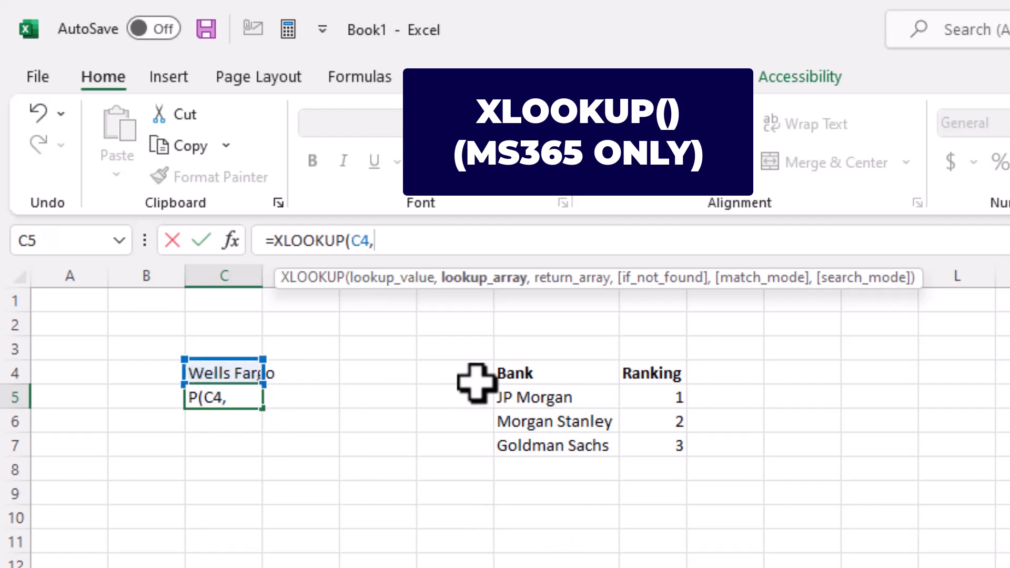
{"action": "left_click_drag", "start_coordinate": [547, 372], "coordinate": [559, 440]}
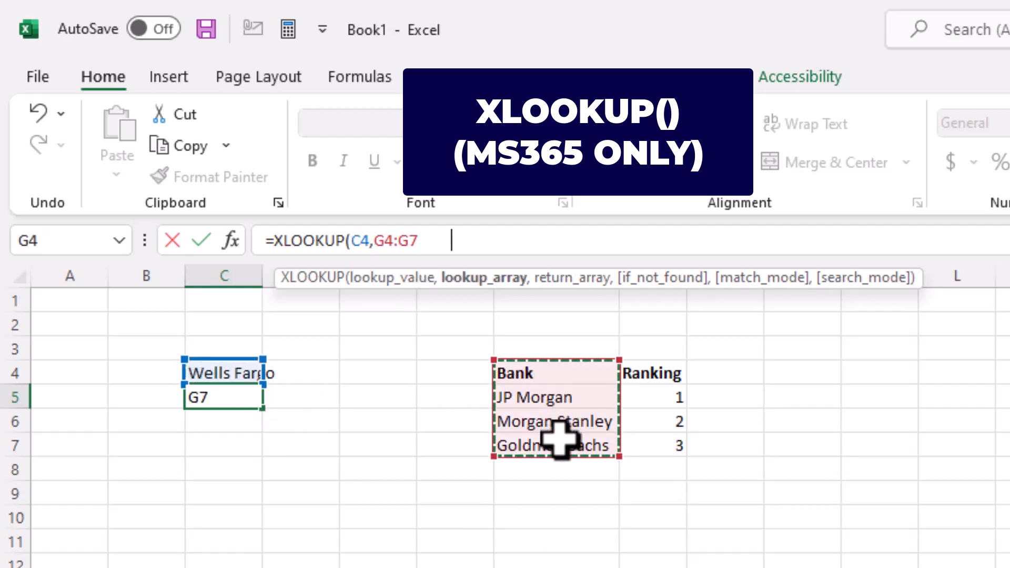
{"action": "key", "text": "F4"}
{"action": "type", "text": ","}
{"action": "left_click_drag", "start_coordinate": [646, 378], "coordinate": [667, 444]}
{"action": "key", "text": "F4"}
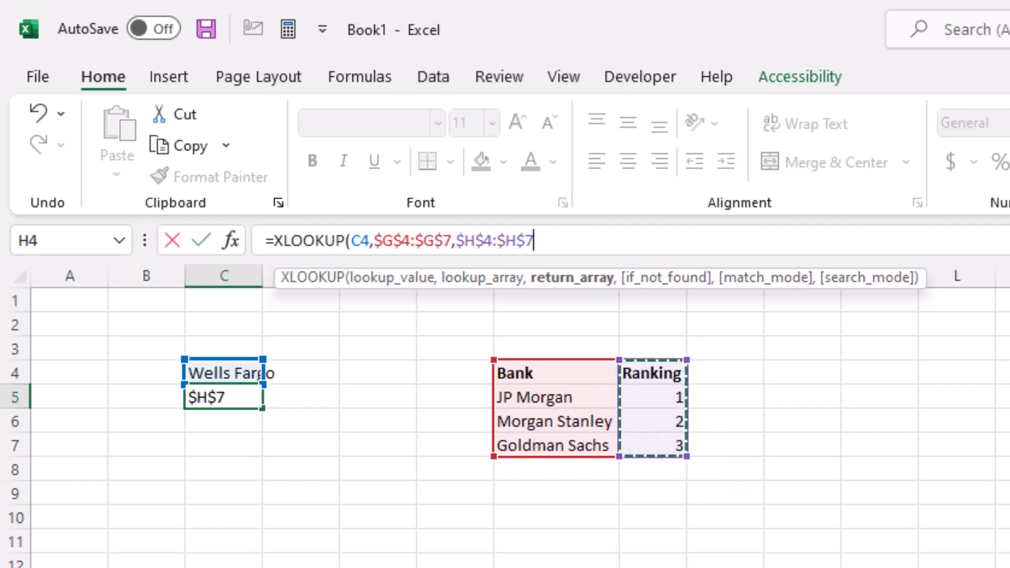
Step: Finish the XLOOKUP with "Not Found" as the if-not-found value and 0 as the match mode
{"action": "type", "text": ","}
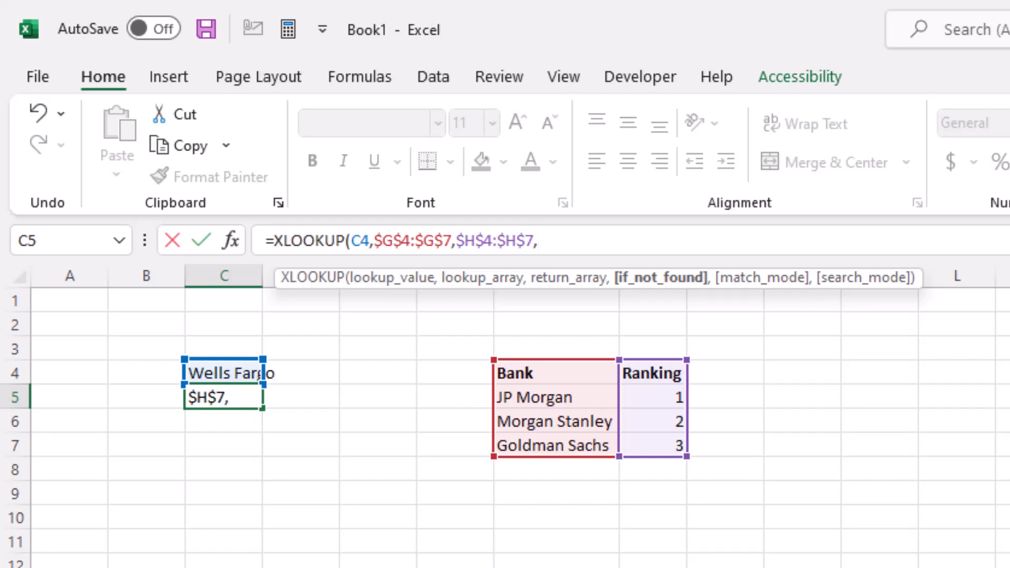
{"action": "type", "text": "\"Not Fo"}
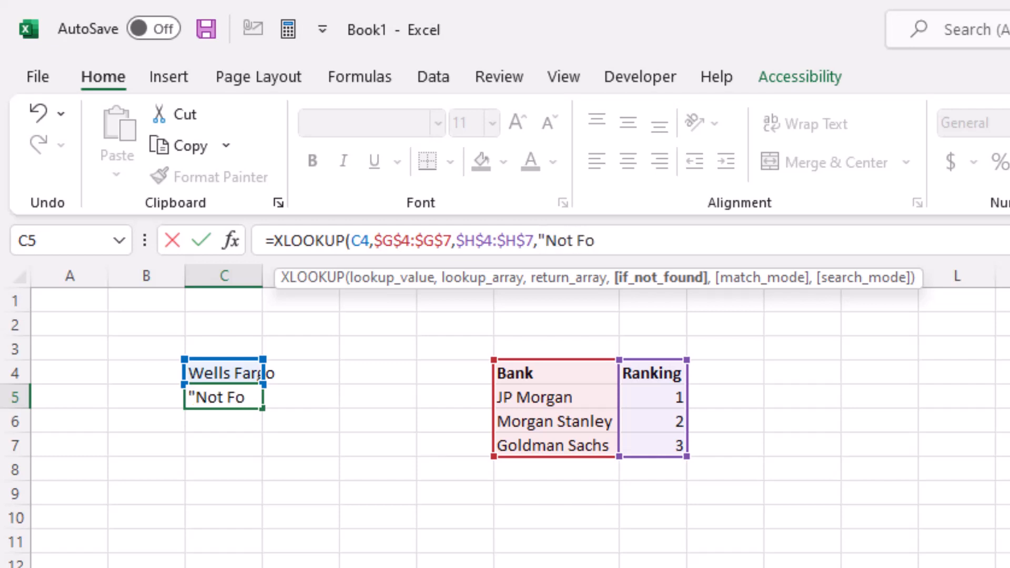
{"action": "type", "text": "und\","}
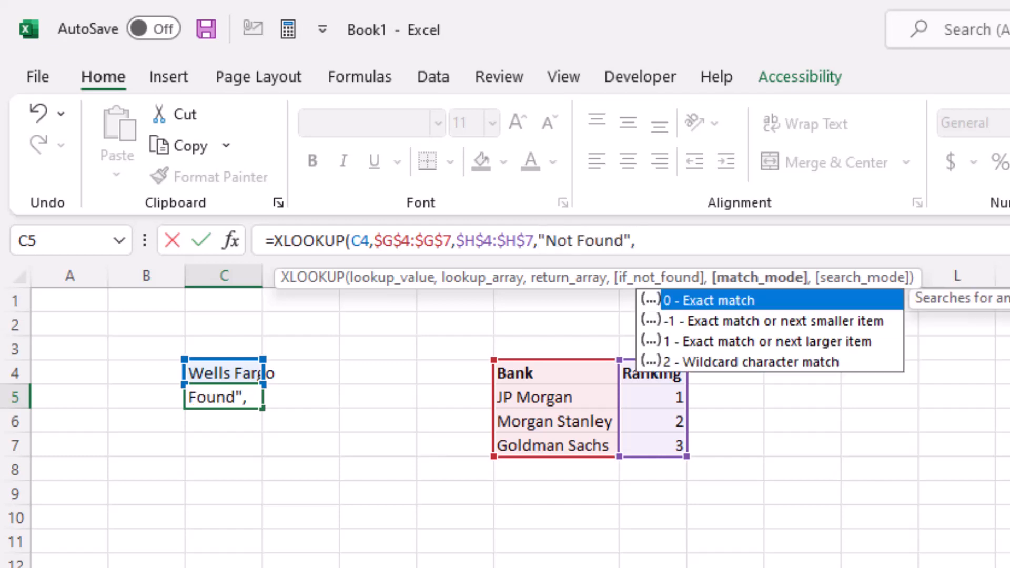
{"action": "type", "text": "0)"}
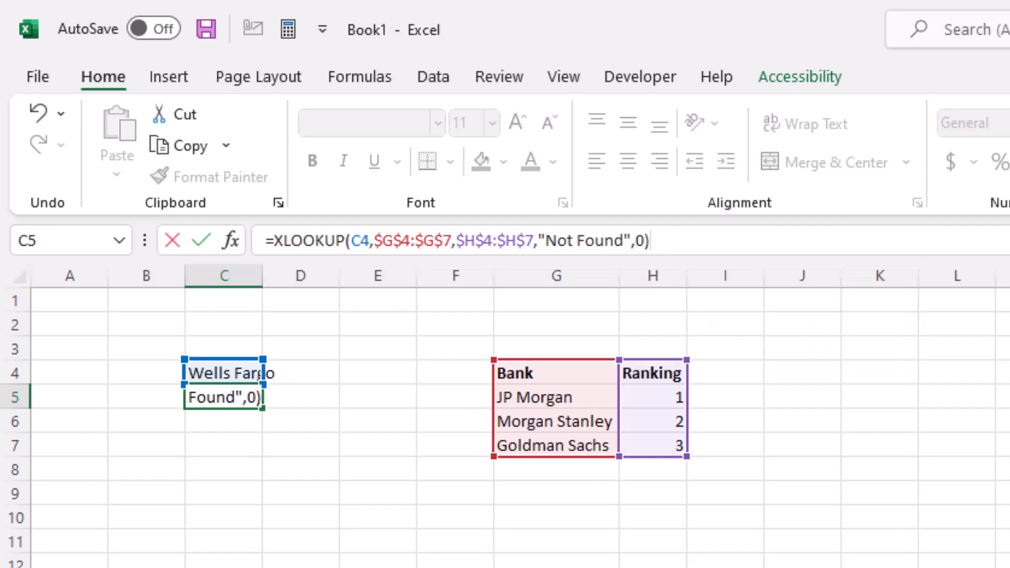
{"action": "key", "text": "Return"}
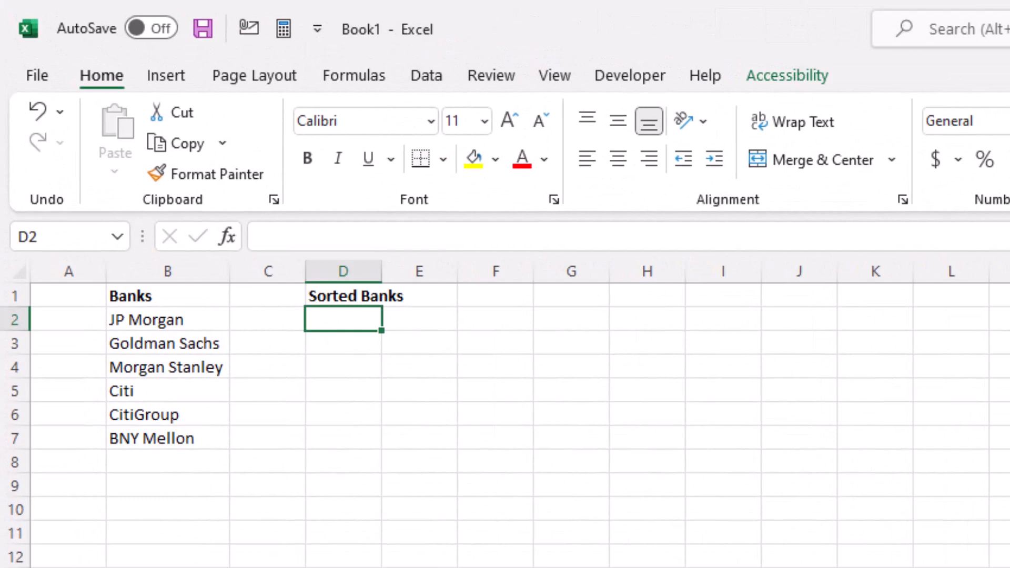
Step: Enter =SORT(B2:B7) in D2 to list the banks alphabetically
{"action": "type", "text": "=S"}
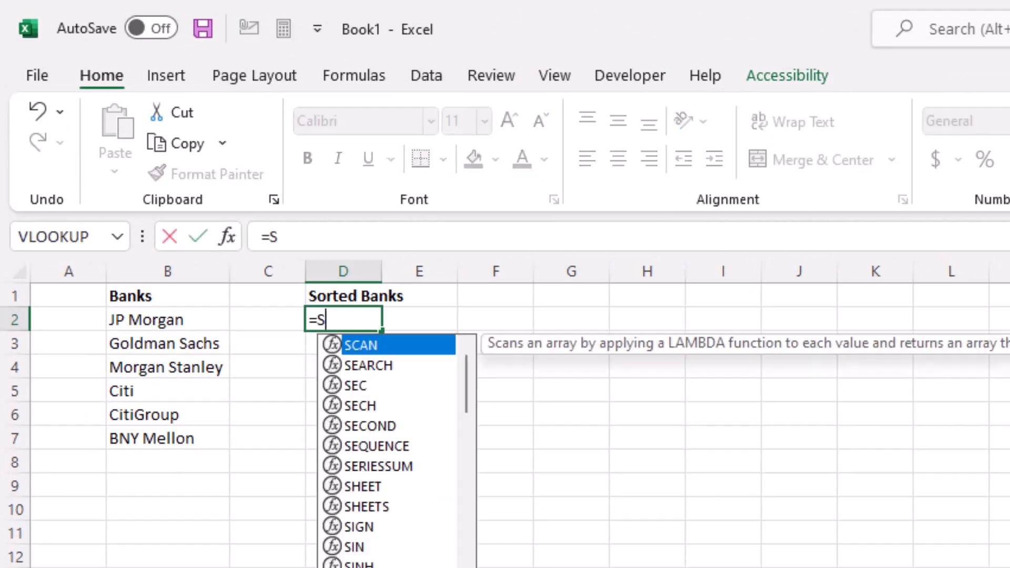
{"action": "type", "text": "ORT("}
{"action": "key", "text": "Left"}
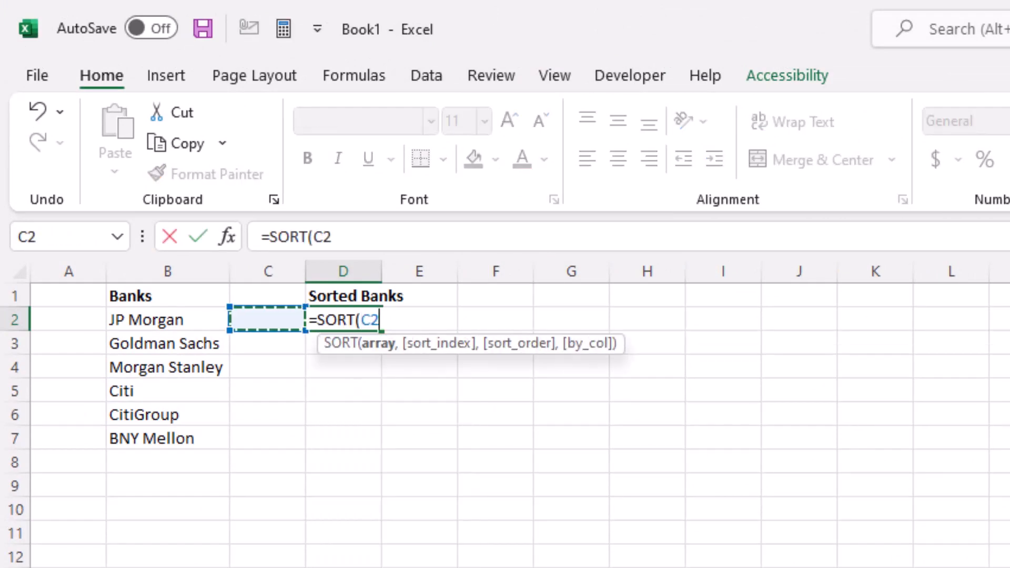
{"action": "key", "text": "Left"}
{"action": "key", "text": "ctrl+shift+Down"}
{"action": "type", "text": ")"}
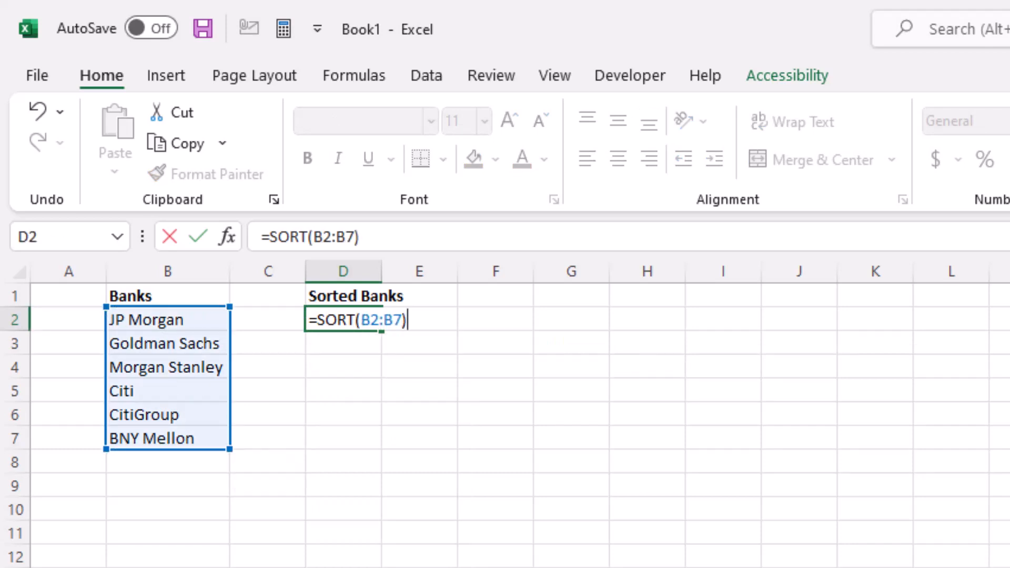
{"action": "key", "text": "Return"}
{"action": "key", "text": "Up"}
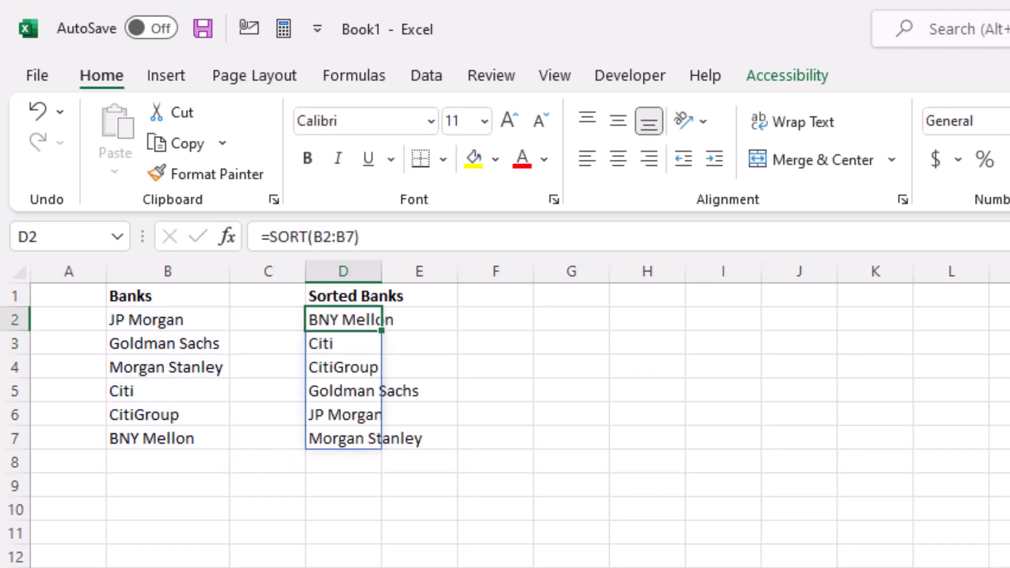
Step: Enter the text Oops in cell F4
{"action": "key", "text": "Right"}
{"action": "key", "text": "Right"}
{"action": "key", "text": "Down"}
{"action": "key", "text": "Down"}
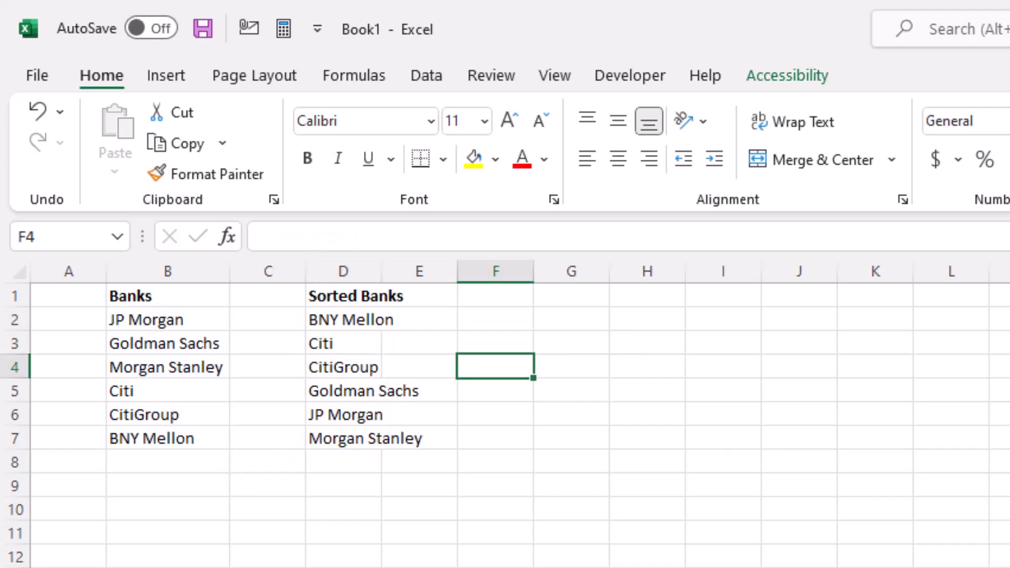
{"action": "type", "text": "Oops"}
{"action": "key", "text": "Return"}
Step: Enter =SORT(B2:B7) in F2 so its results would spill over the Oops cell
{"action": "key", "text": "Up"}
{"action": "key", "text": "Up"}
{"action": "key", "text": "Up"}
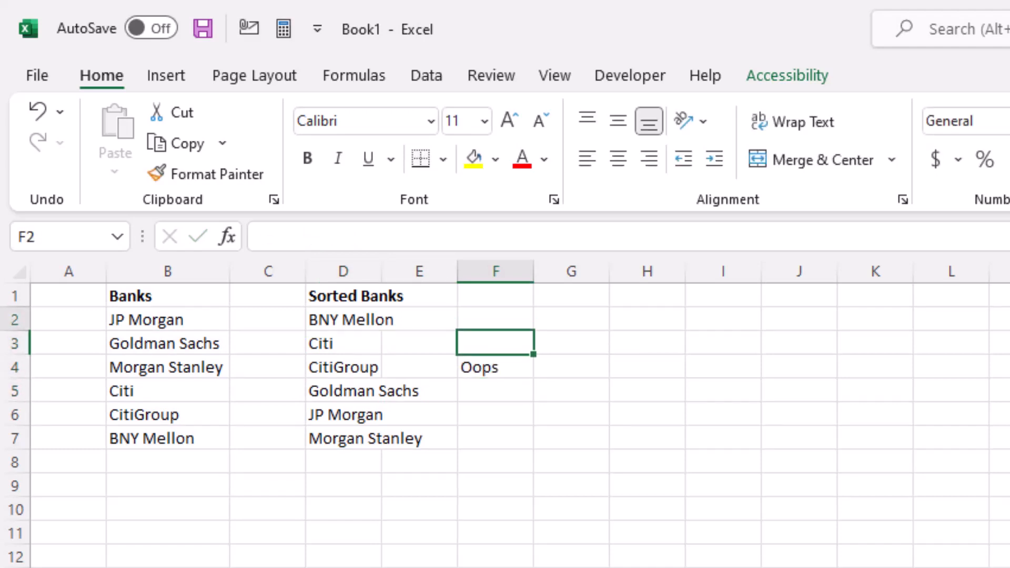
{"action": "type", "text": "=SOR"}
{"action": "key", "text": "Tab"}
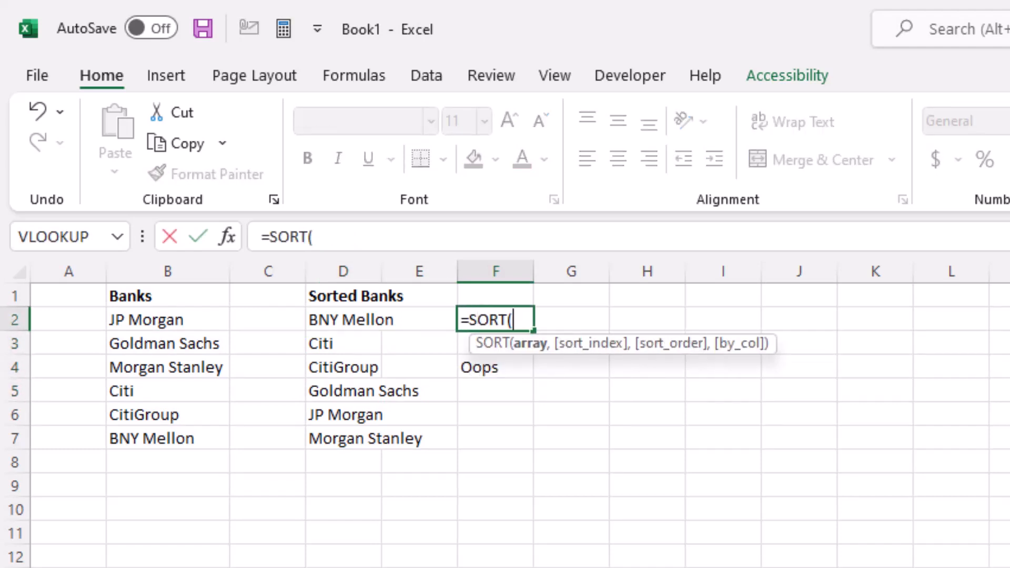
{"action": "key", "text": "Left"}
{"action": "key", "text": "Left"}
{"action": "key", "text": "Left"}
{"action": "key", "text": "Left"}
{"action": "key", "text": "shift+Down"}
{"action": "key", "text": "shift+Down"}
{"action": "key", "text": "shift+Down"}
{"action": "key", "text": "shift+Down"}
{"action": "key", "text": "shift+Down"}
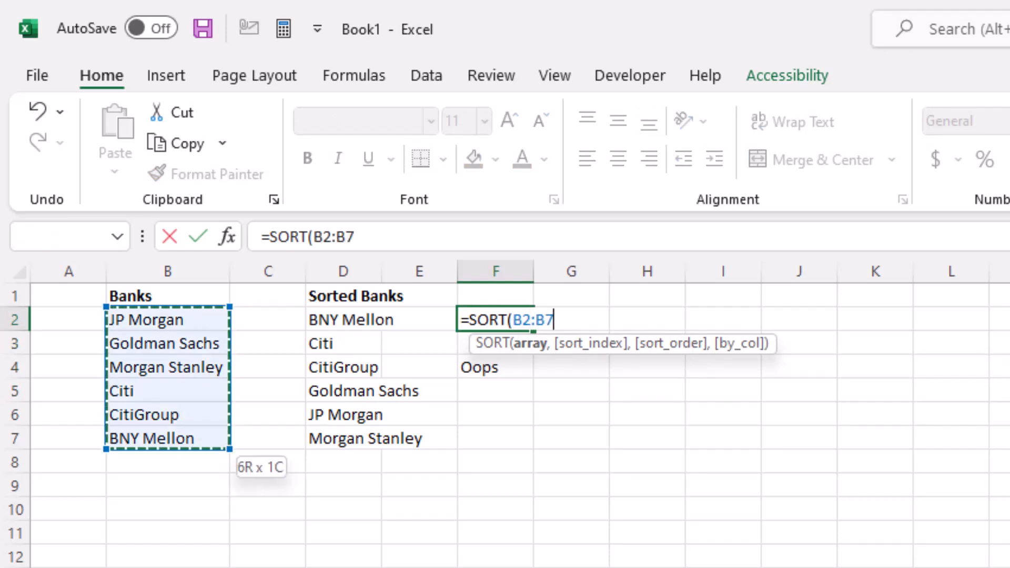
{"action": "type", "text": ")"}
{"action": "key", "text": "Return"}
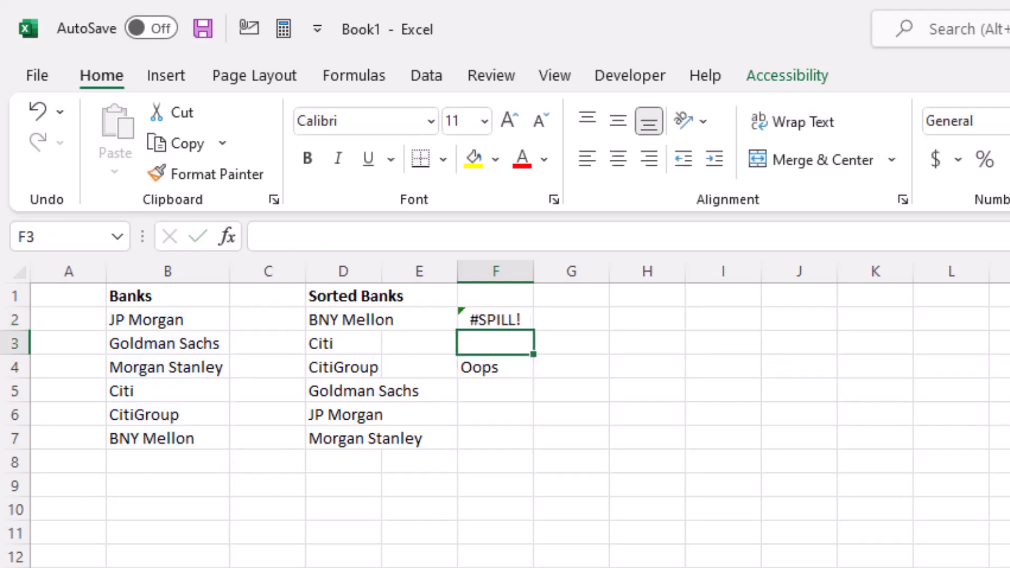
Step: Clear the Oops entry from F4 to let the sorted list spill
{"action": "key", "text": "Down"}
{"action": "key", "text": "Delete"}
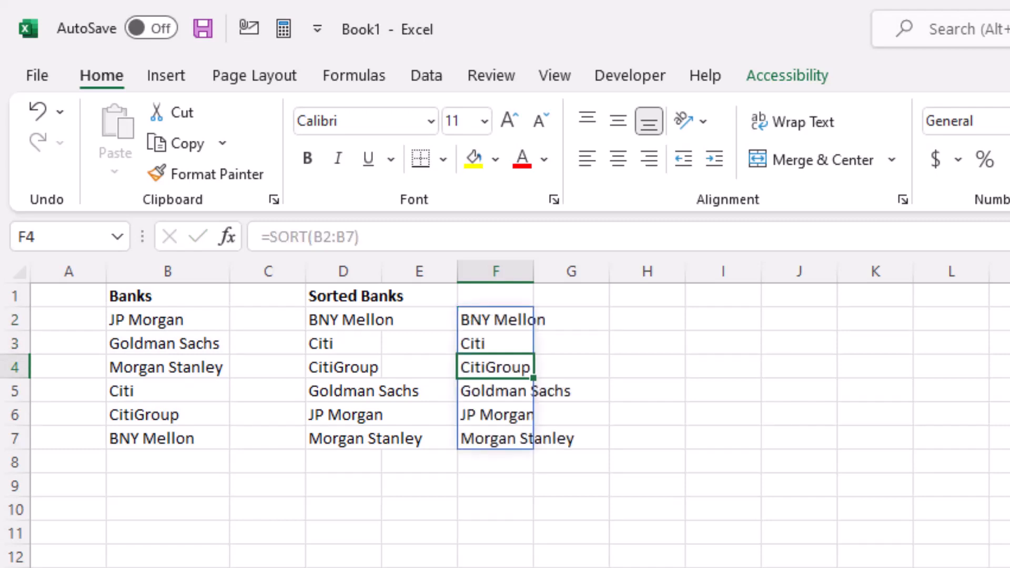
{"action": "key", "text": "Right"}
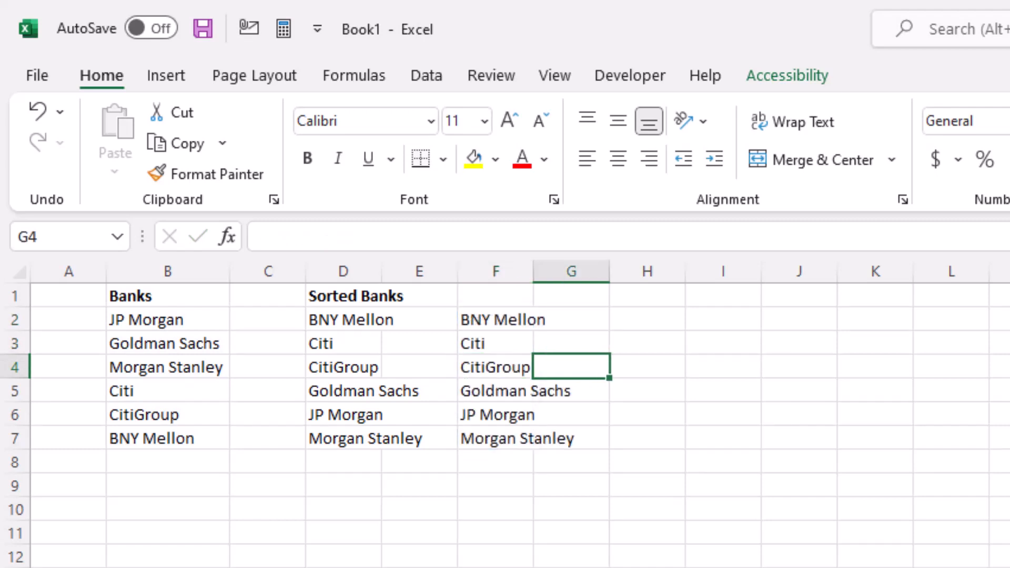